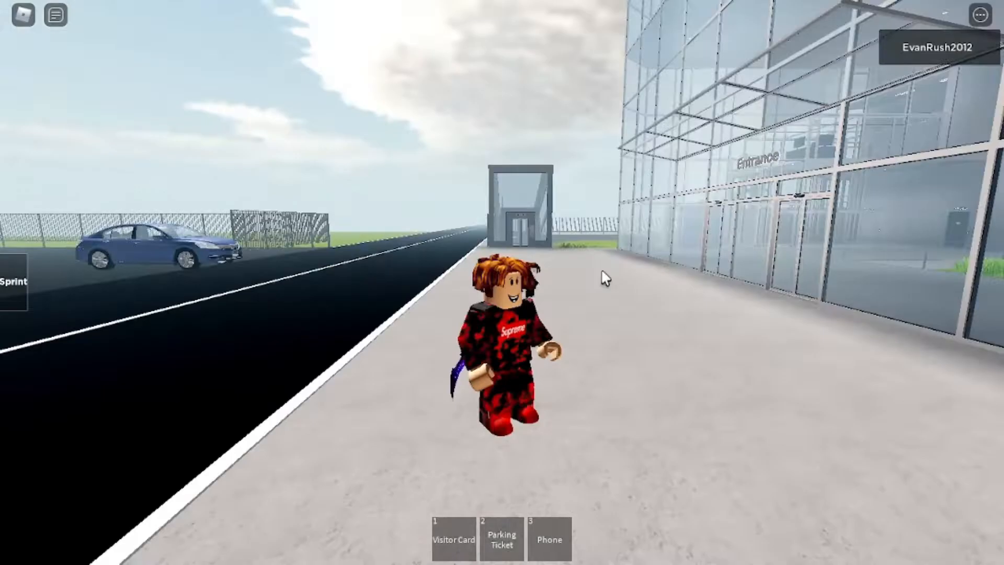
scroll(up, 3)
scroll(up, 3)
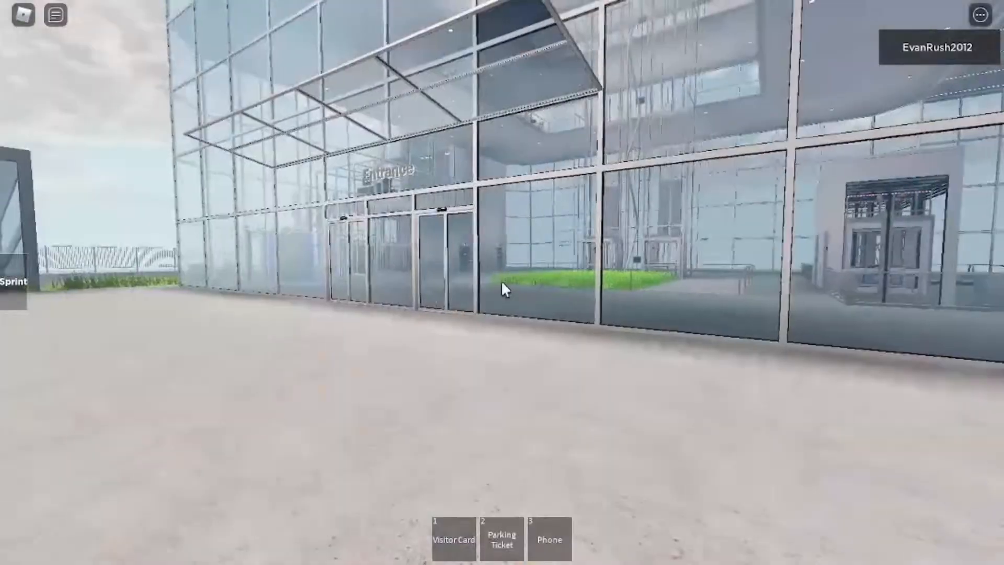
Walk along the sidewalk past the glass entrance to face the small outdoor lift
key(a)
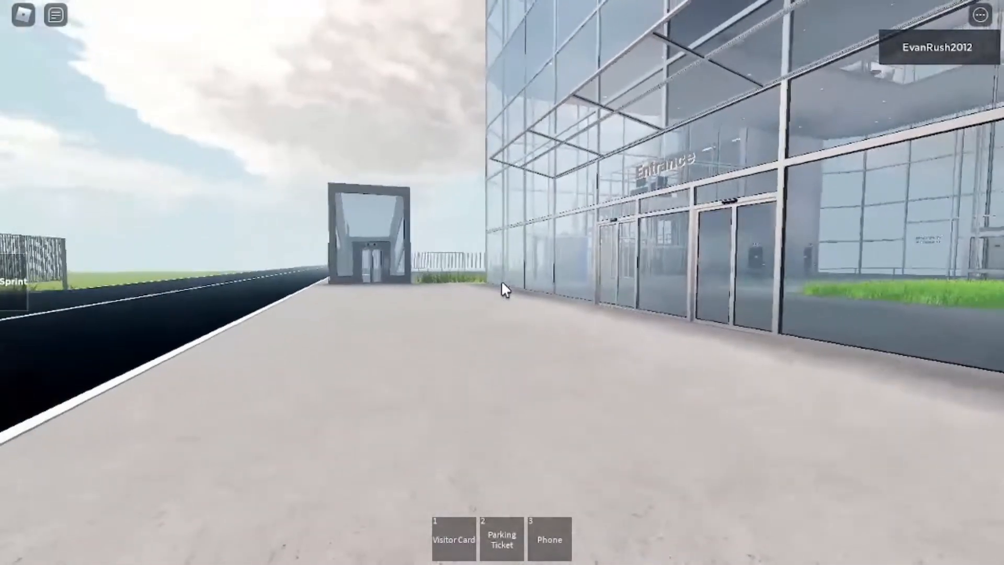
key(w)
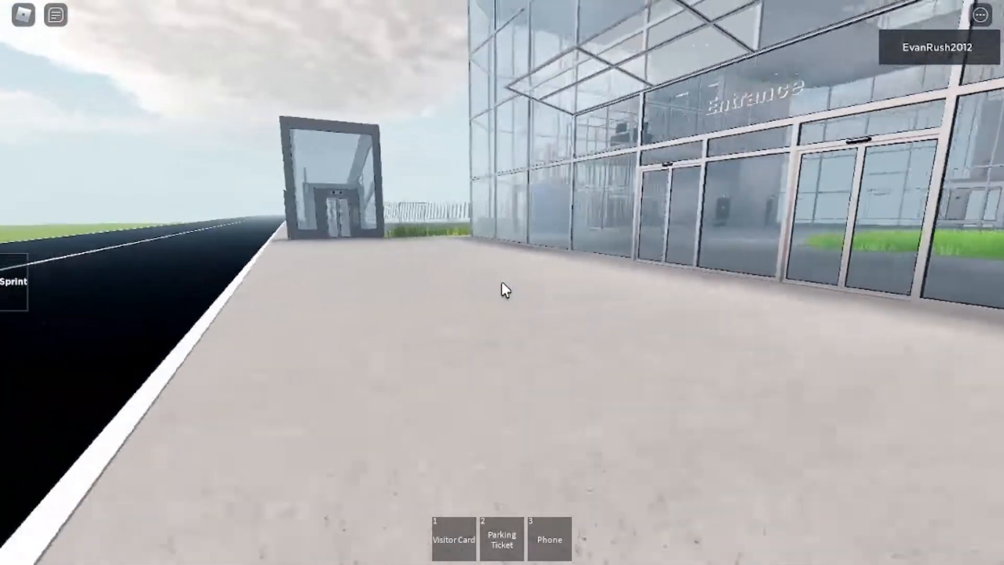
key(a)
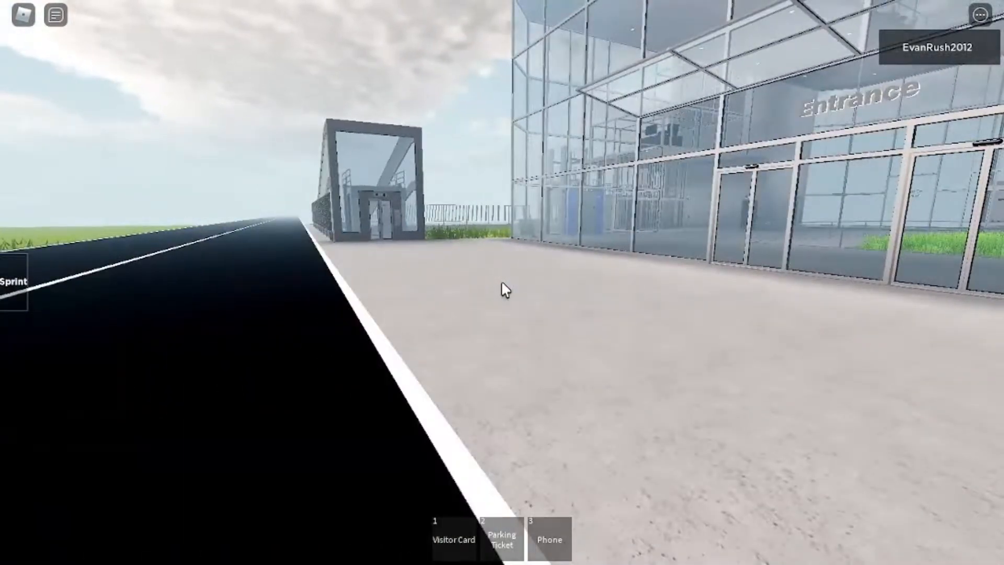
key(w)
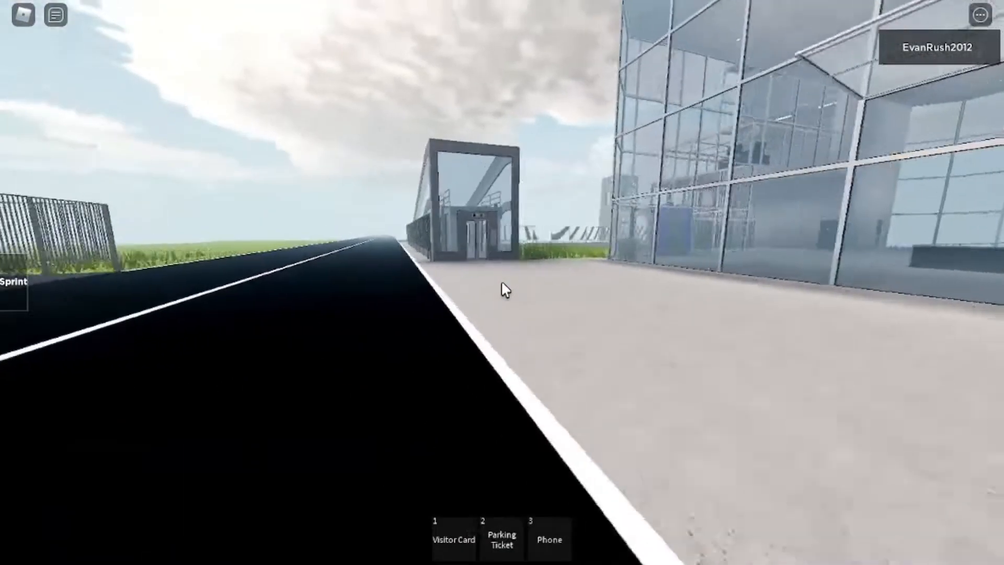
key(w)
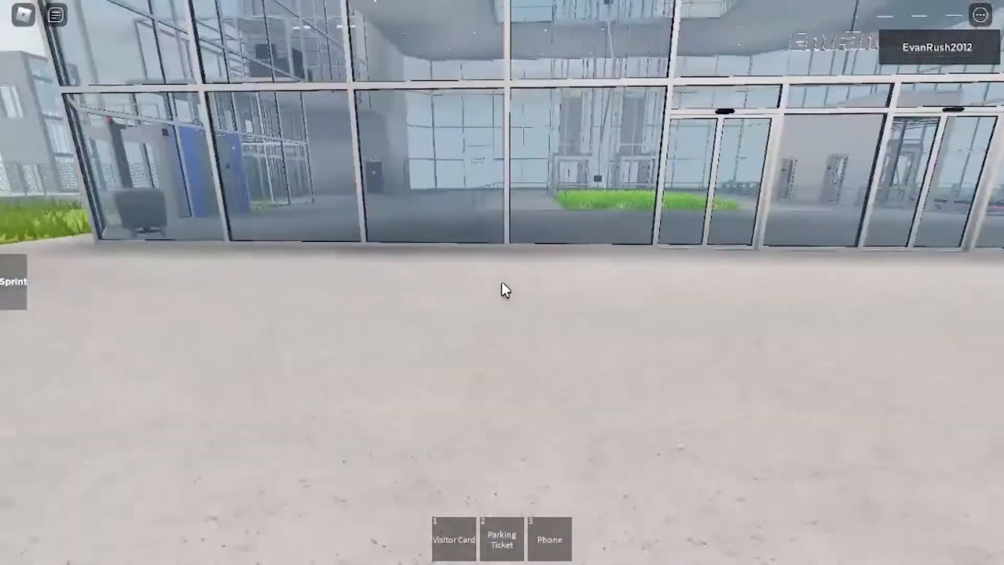
Enter the outdoor glass lift, look around its cabin and ride it down to LG
key(w)
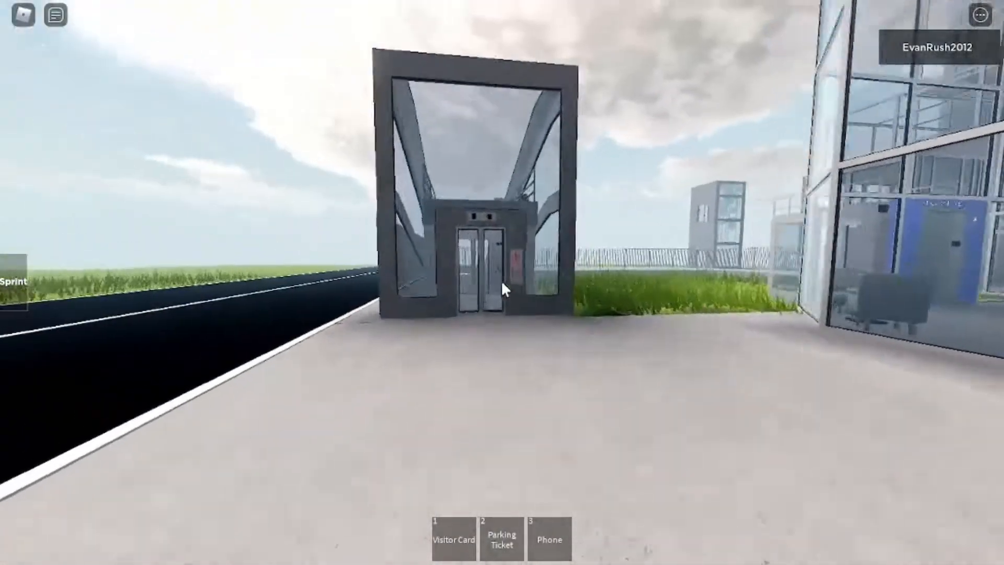
key(w)
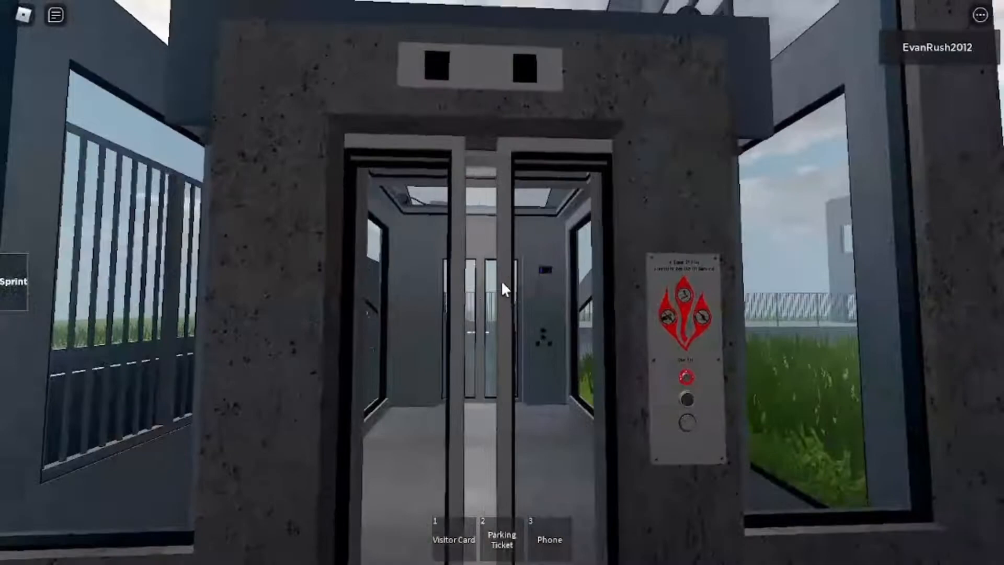
key(w)
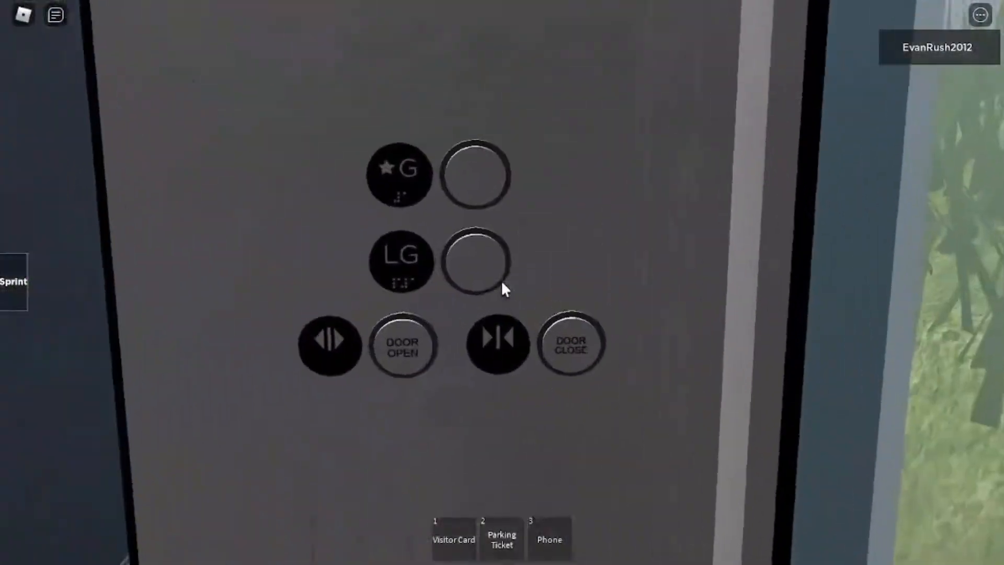
scroll(down, 3)
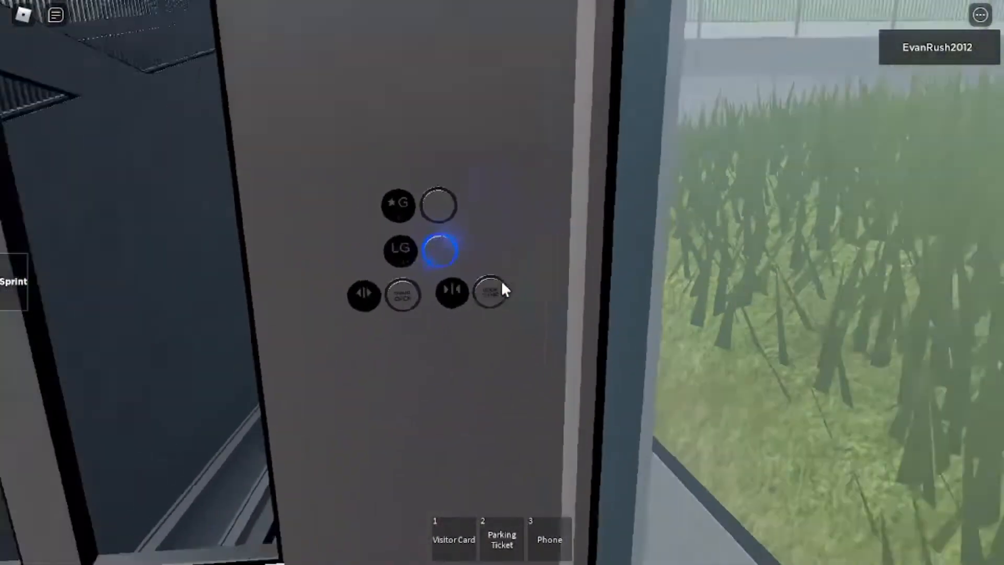
drag(501, 291, 501, 290)
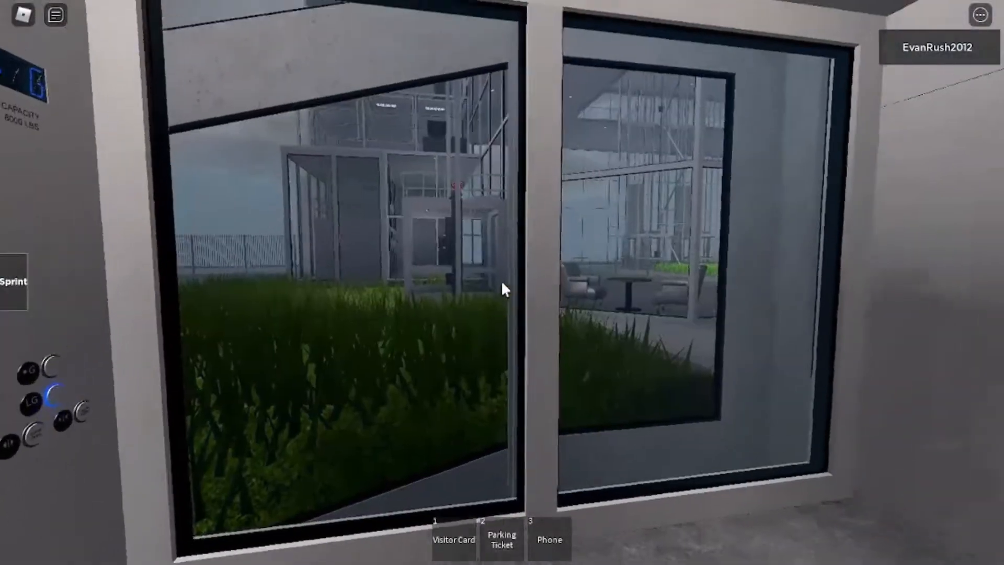
scroll(down, 3)
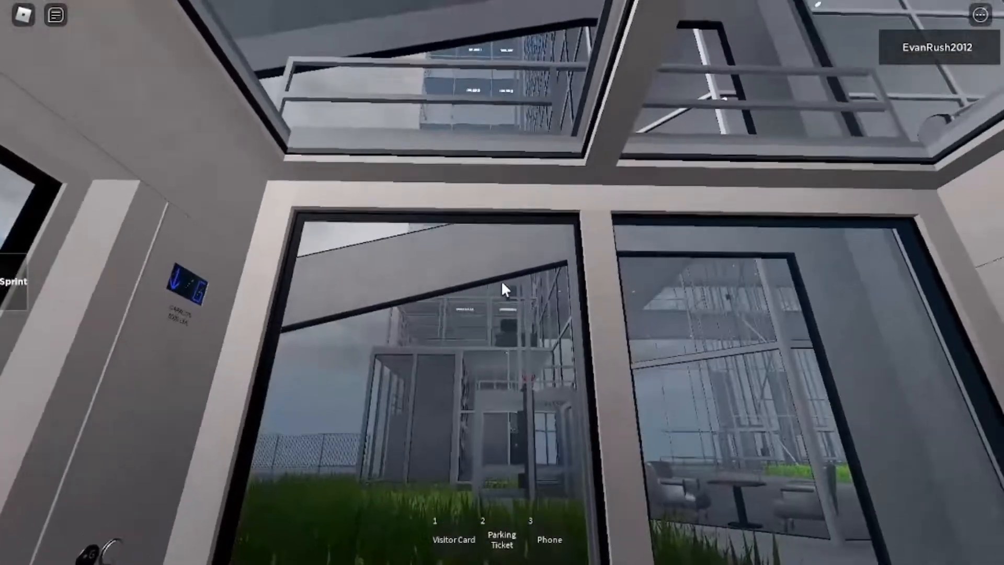
scroll(up, 3)
scroll(down, 3)
drag(502, 290, 548, 283)
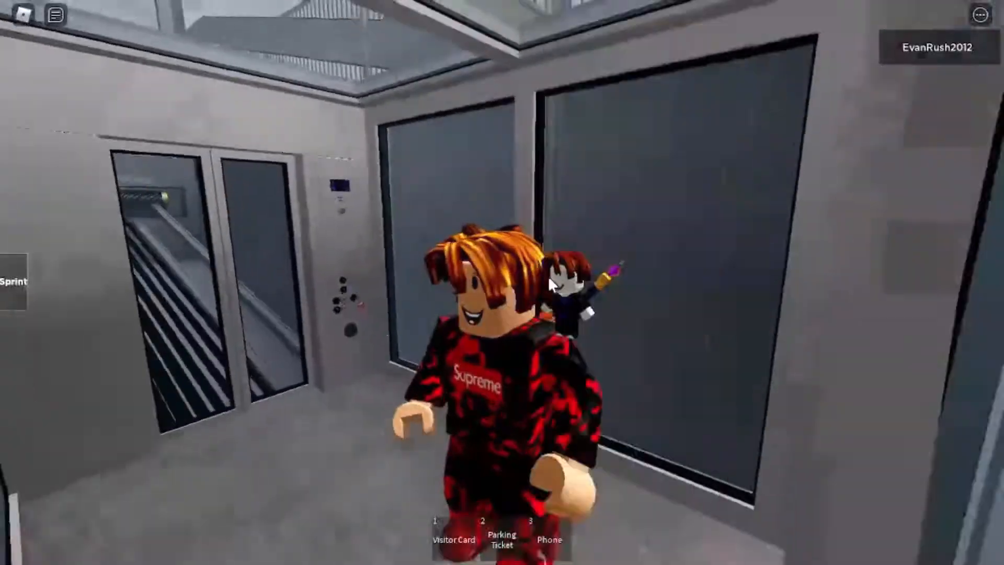
scroll(up, 3)
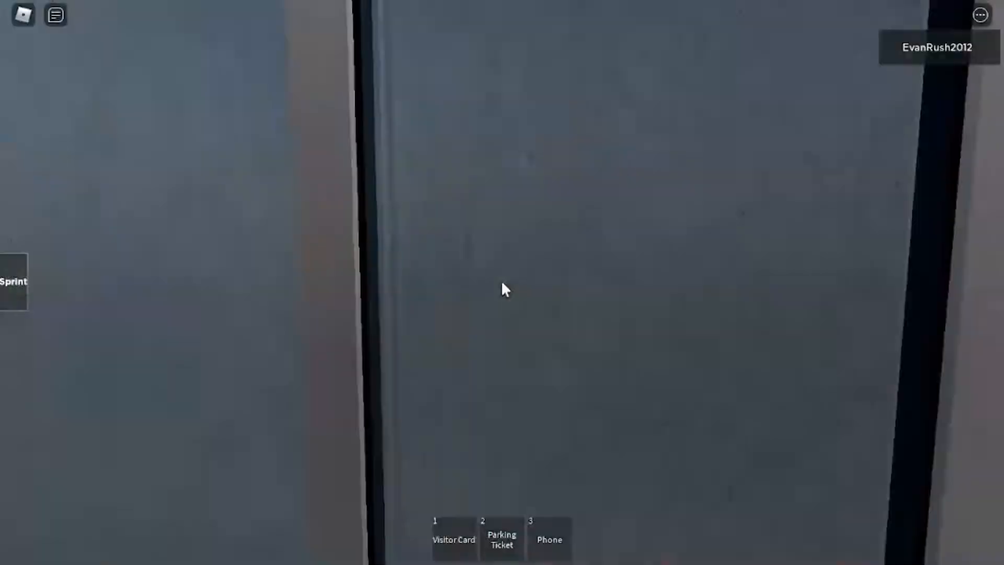
drag(505, 290, 504, 289)
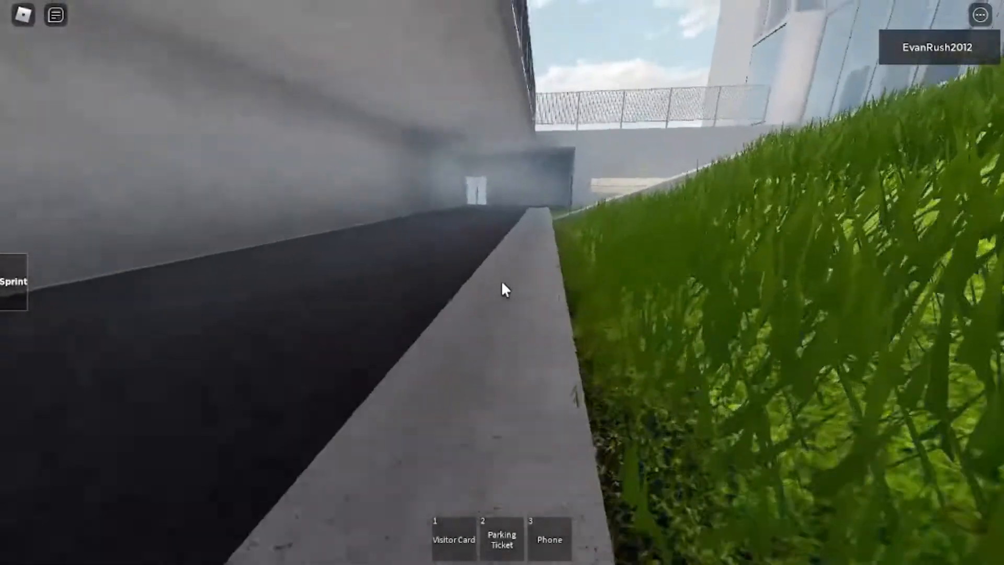
Walk along the lower-level ledge and enter the open elevator facing its controls
key(w)
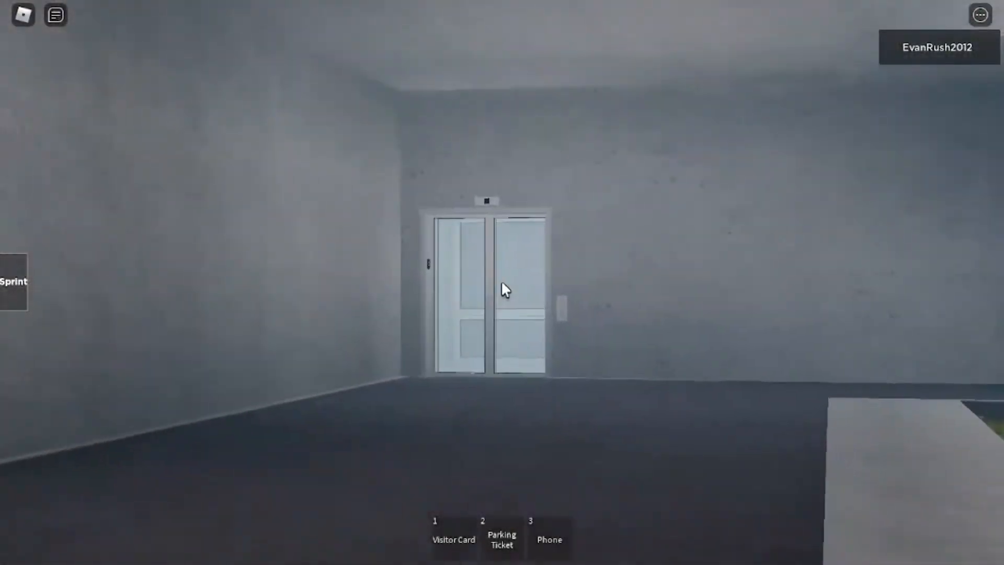
drag(505, 290, 504, 289)
key(w)
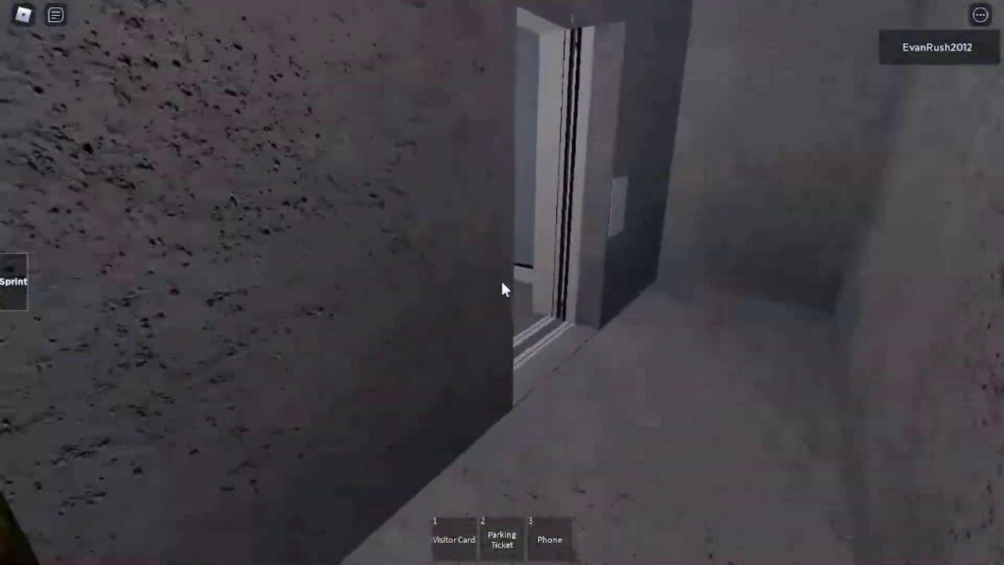
key(w)
drag(504, 289, 505, 290)
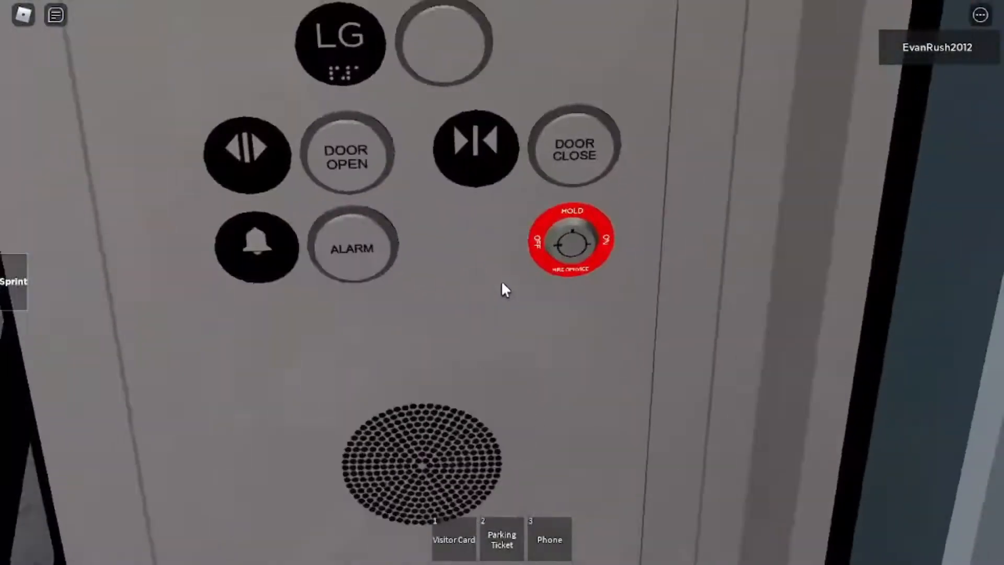
Send the elevator to G, ride up and view the whole site from overhead
click(504, 290)
key(s)
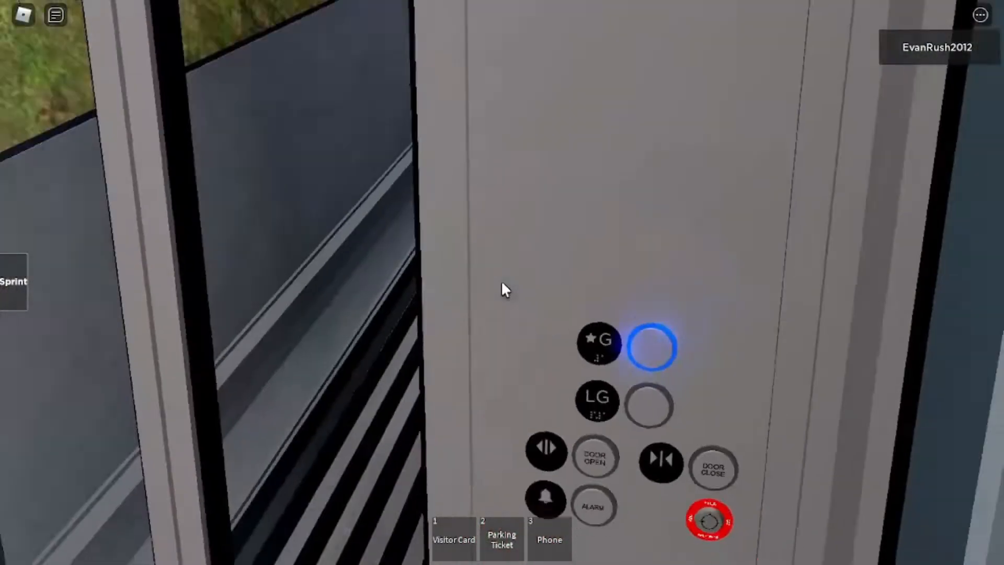
key(s)
drag(505, 290, 504, 290)
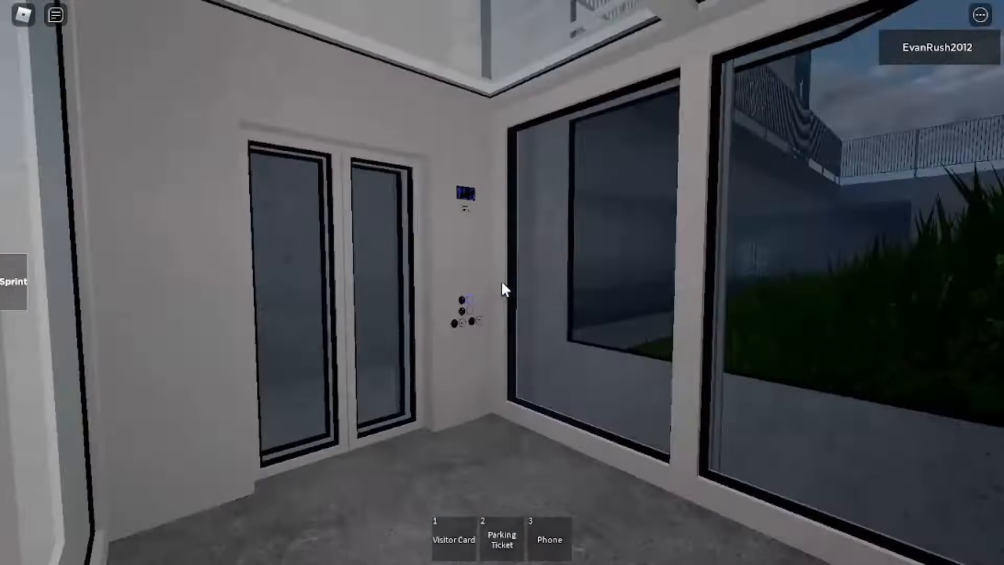
scroll(down, 3)
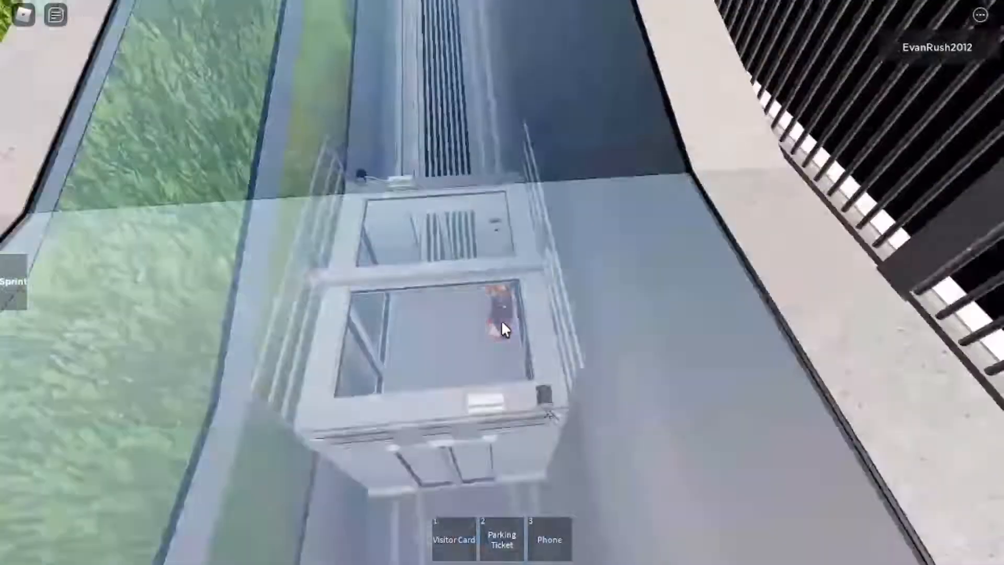
scroll(down, 3)
scroll(down, 3)
scroll(down, 3)
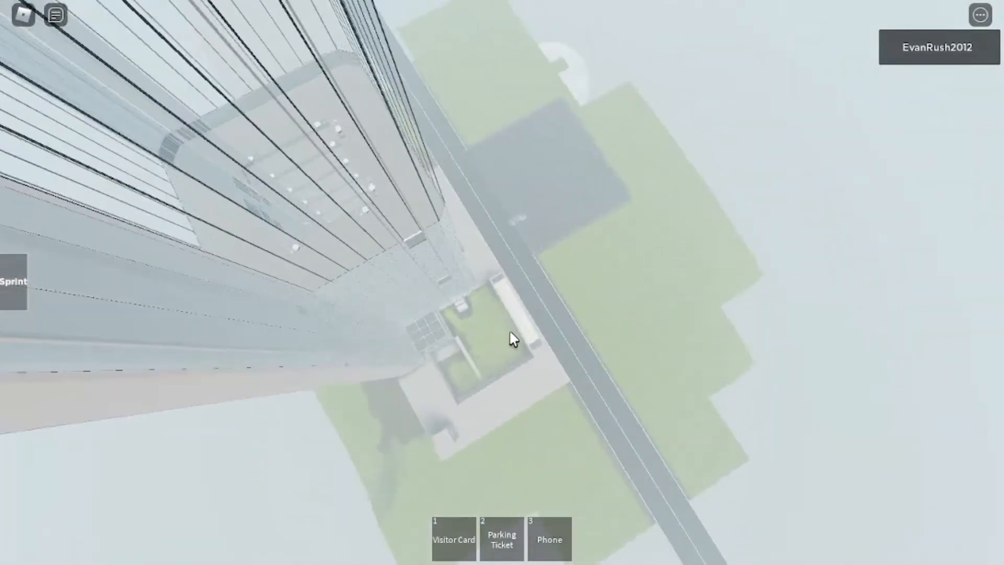
drag(529, 331, 530, 331)
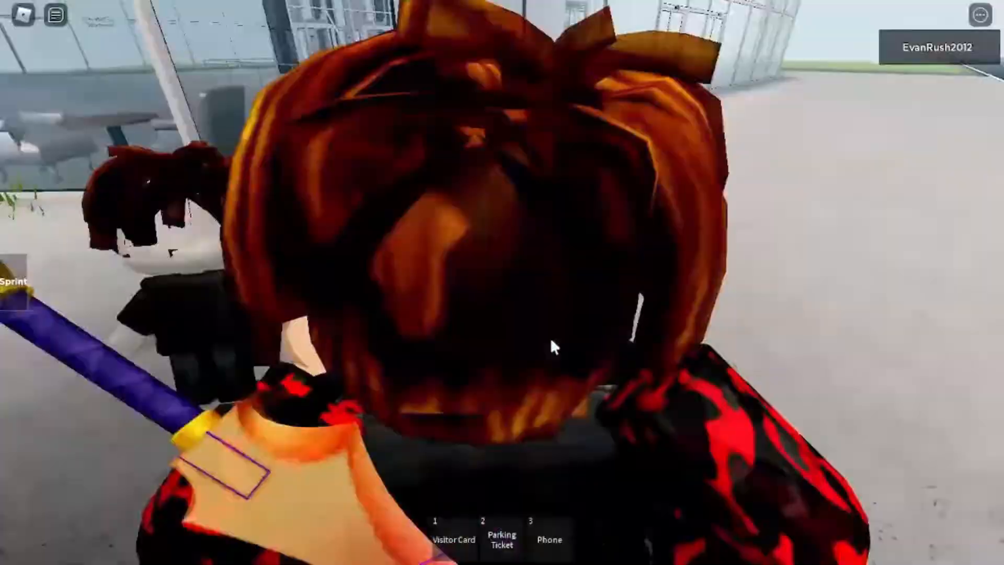
Cross the grass to the basement elevator, call it and step into the open cab
key(w)
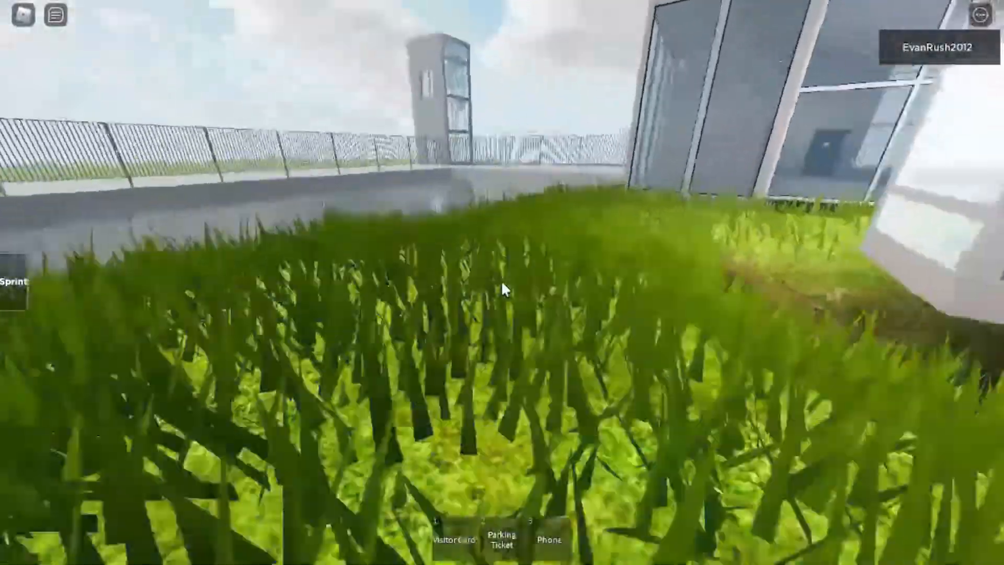
key(w)
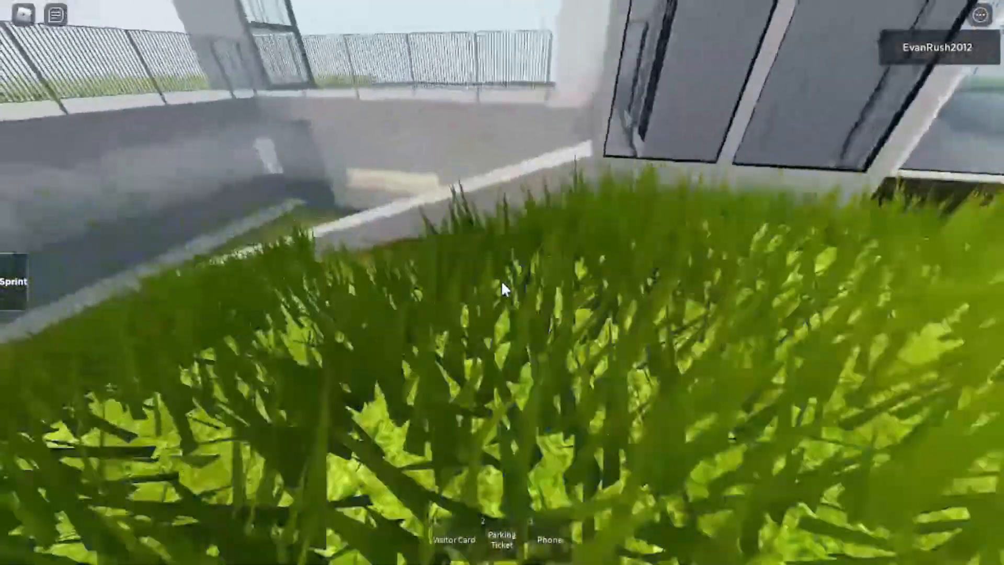
key(w)
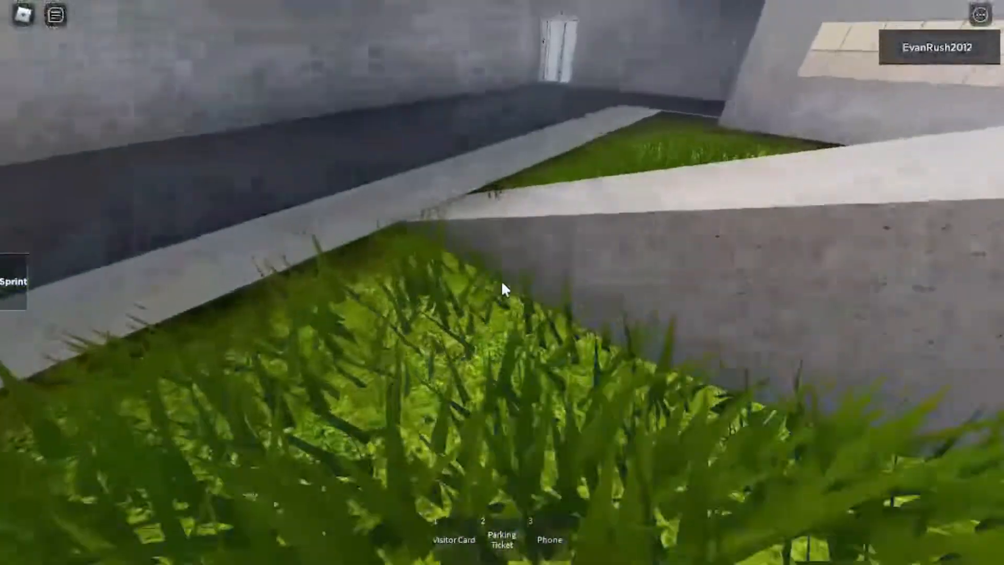
key(w)
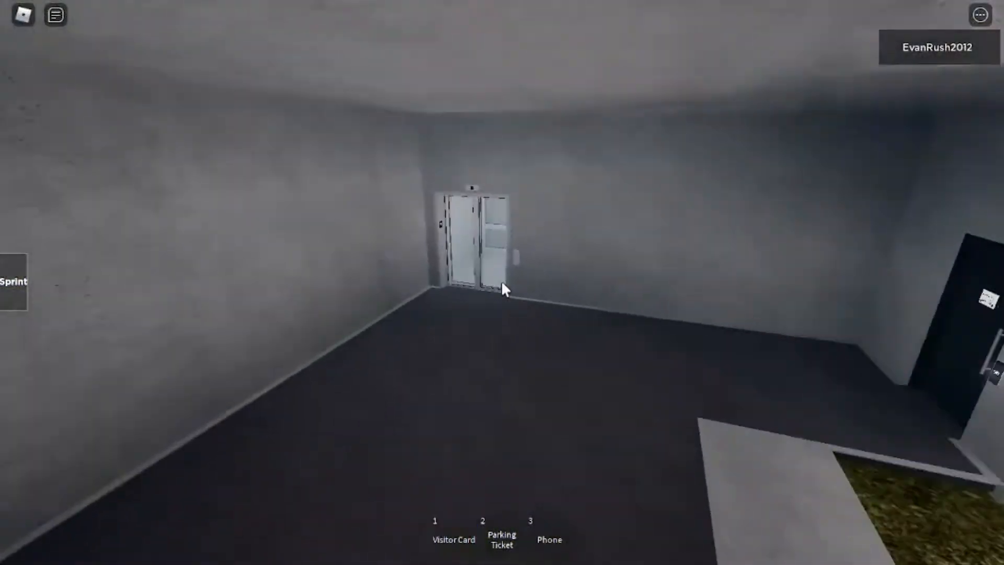
key(w)
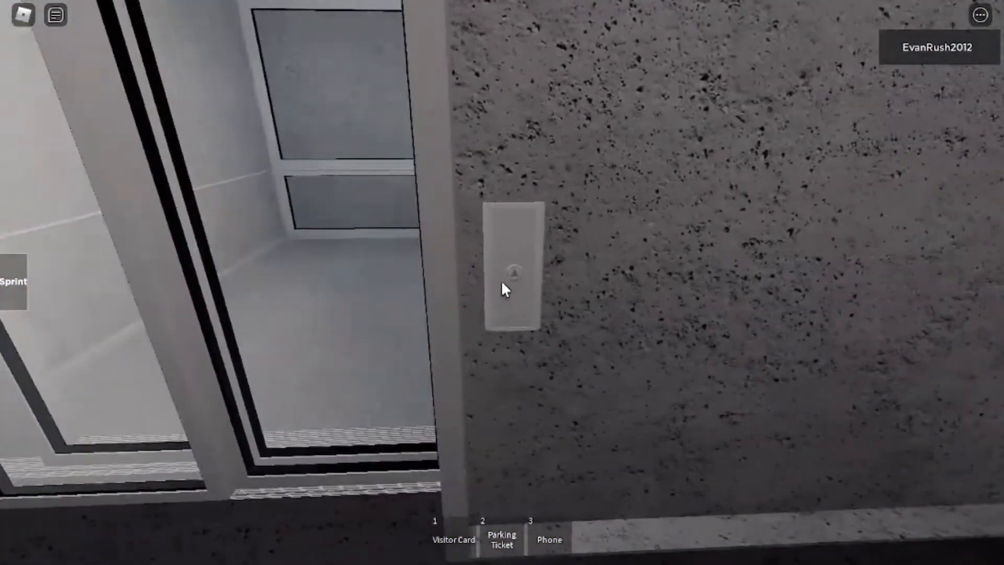
click(504, 286)
key(w)
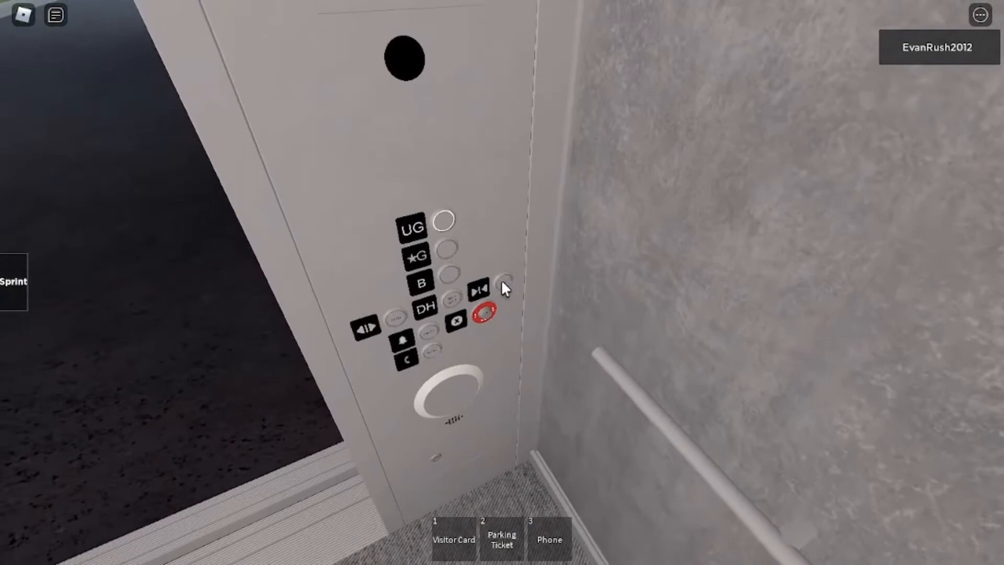
Send the lift to floor B and shut its doors
drag(504, 288, 504, 289)
scroll(up, 3)
scroll(down, 3)
scroll(down, 3)
scroll(up, 3)
scroll(down, 3)
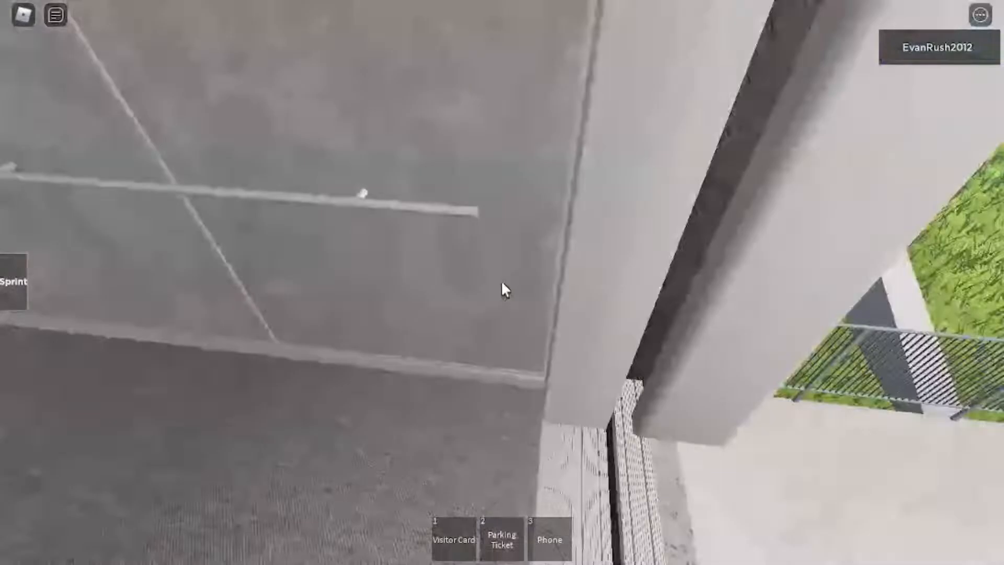
scroll(down, 3)
scroll(down, 3)
scroll(up, 3)
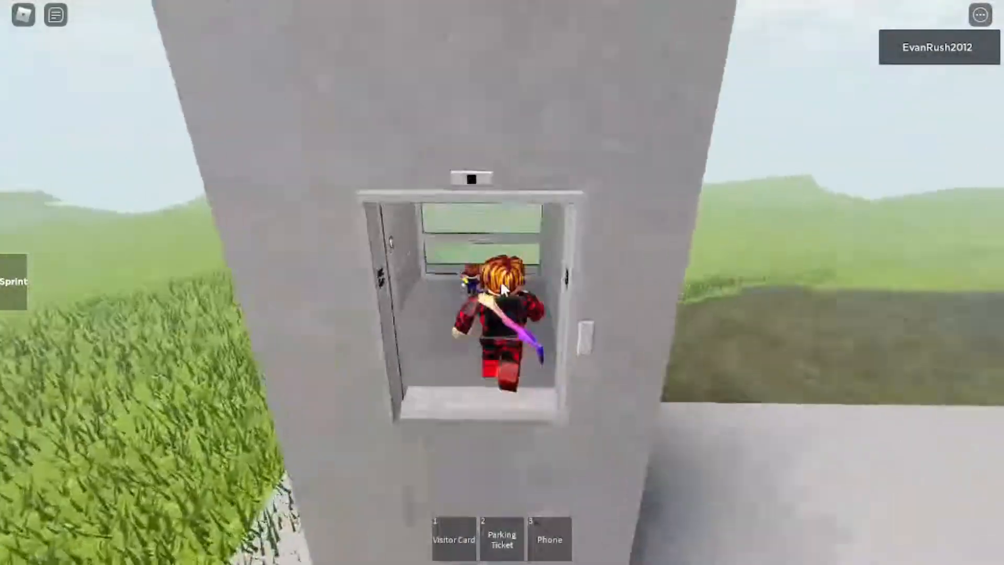
scroll(up, 3)
scroll(up, 3)
drag(503, 289, 504, 289)
click(504, 289)
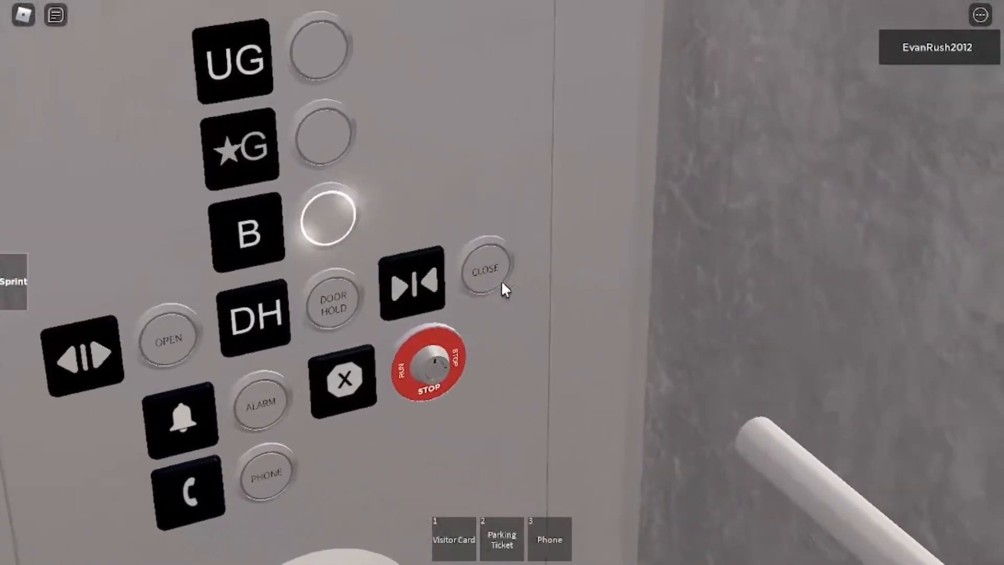
click(503, 288)
Ride down and look out through the glass doors onto the basement corridor
drag(504, 289, 503, 289)
scroll(down, 3)
scroll(up, 3)
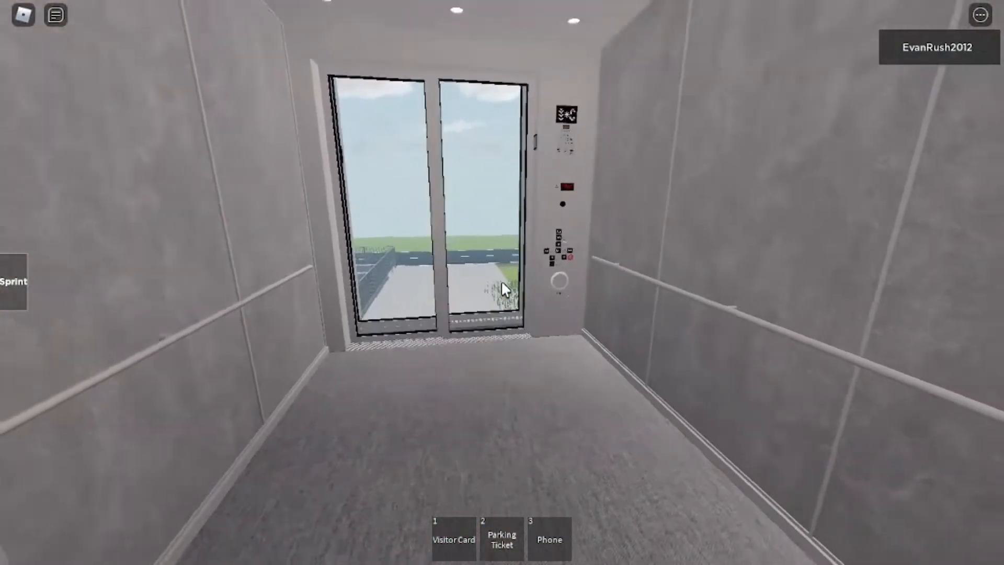
key(w)
drag(503, 289, 503, 289)
key(s)
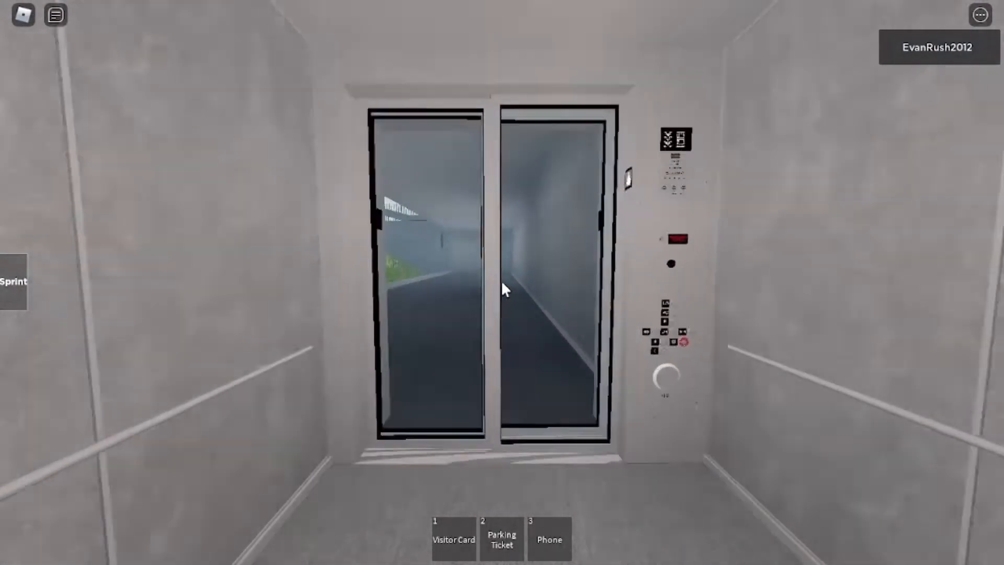
Walk along the corridor and across the grass to the wall between the two elevators
key(w)
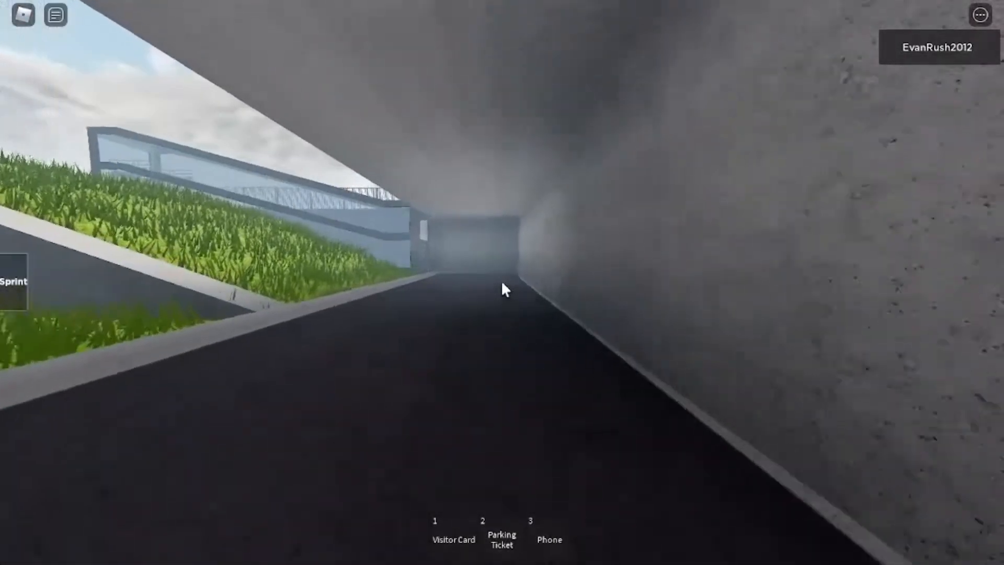
key(w)
drag(504, 289, 503, 288)
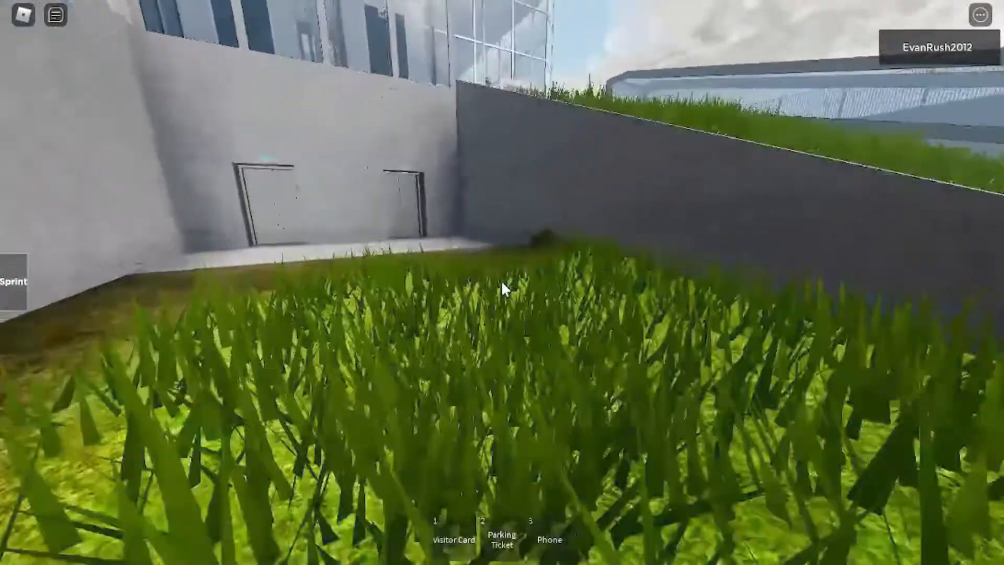
key(w)
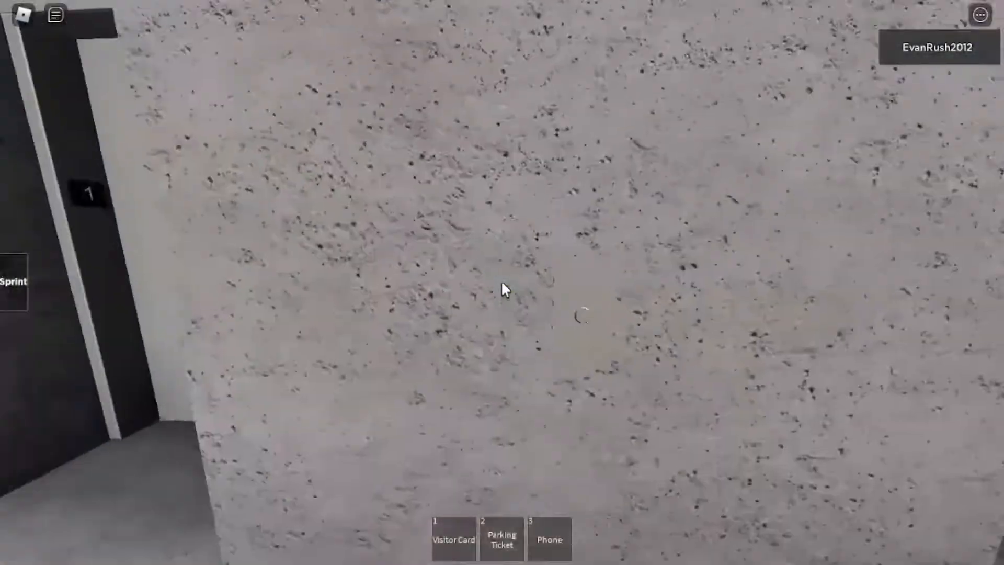
key(w)
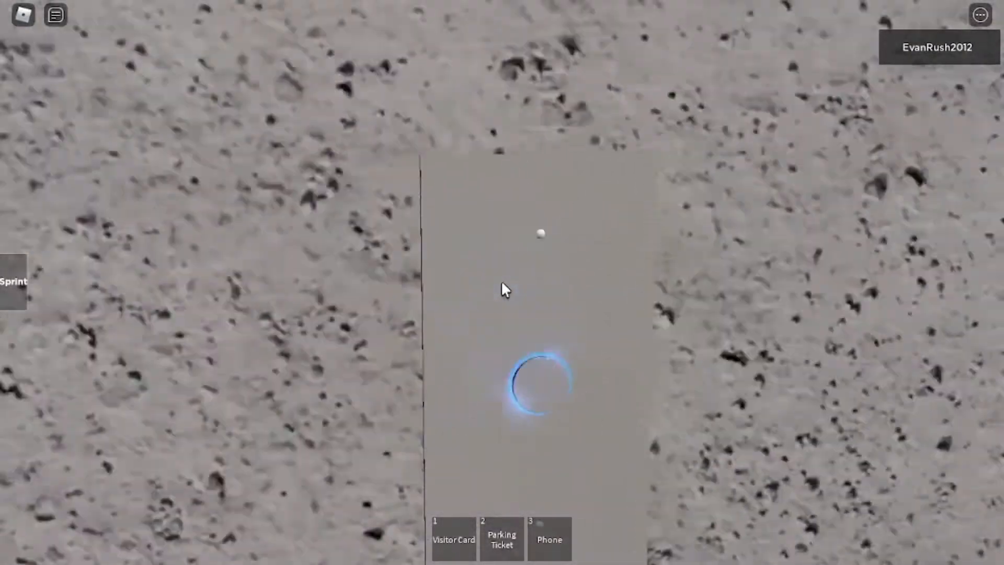
Check the left and right elevator doors, then step back to watch both indicators
key(s)
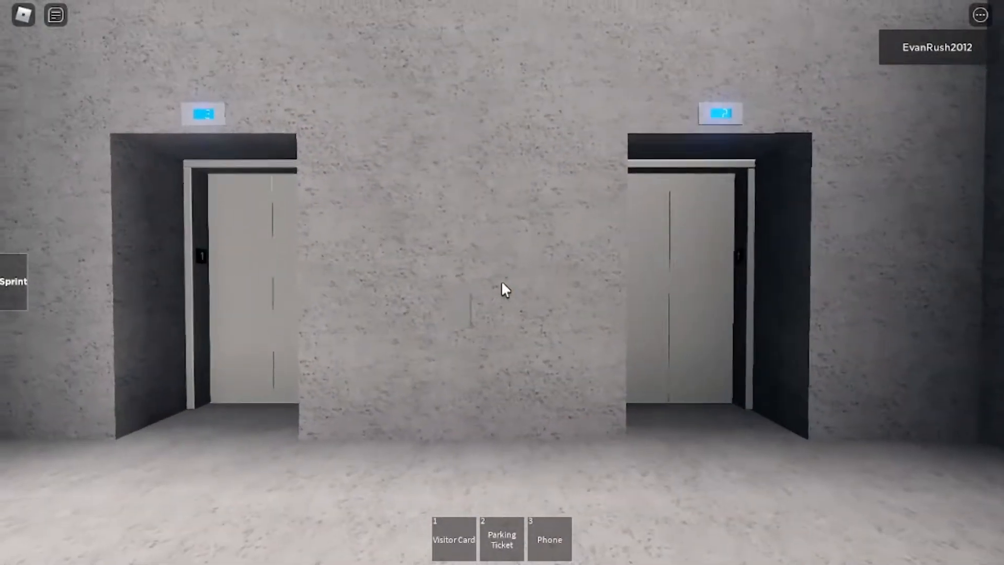
key(a)
key(w)
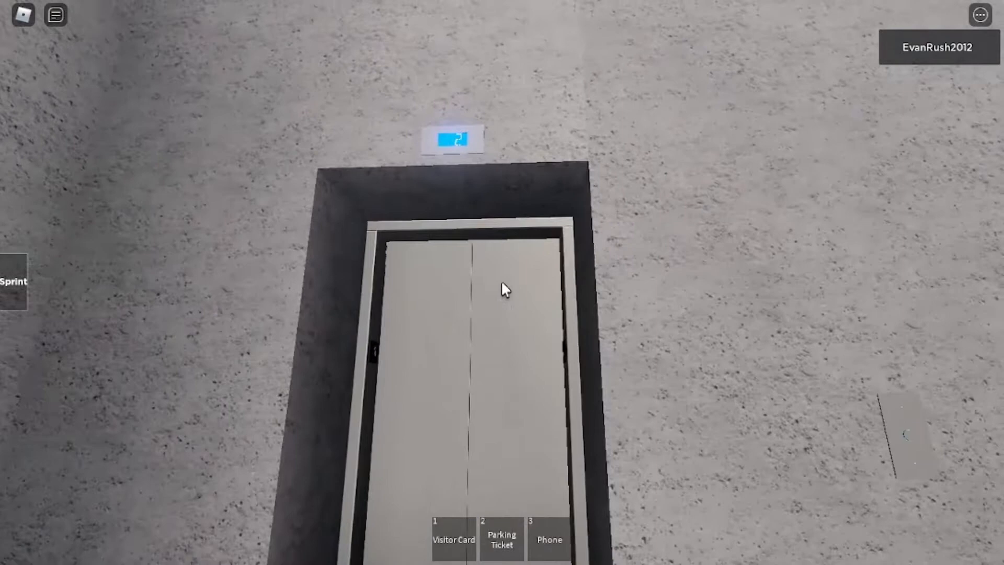
key(d)
key(w)
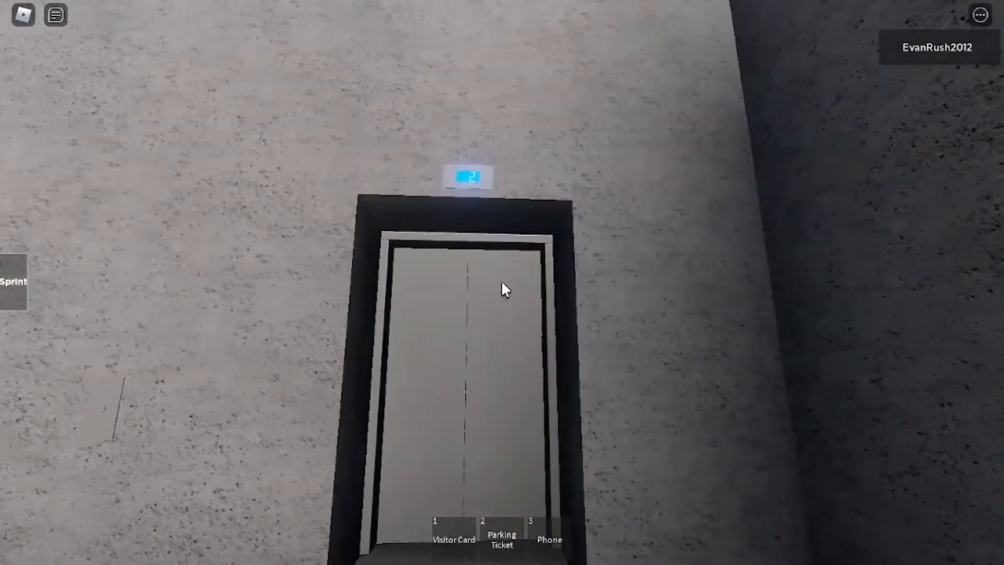
key(s)
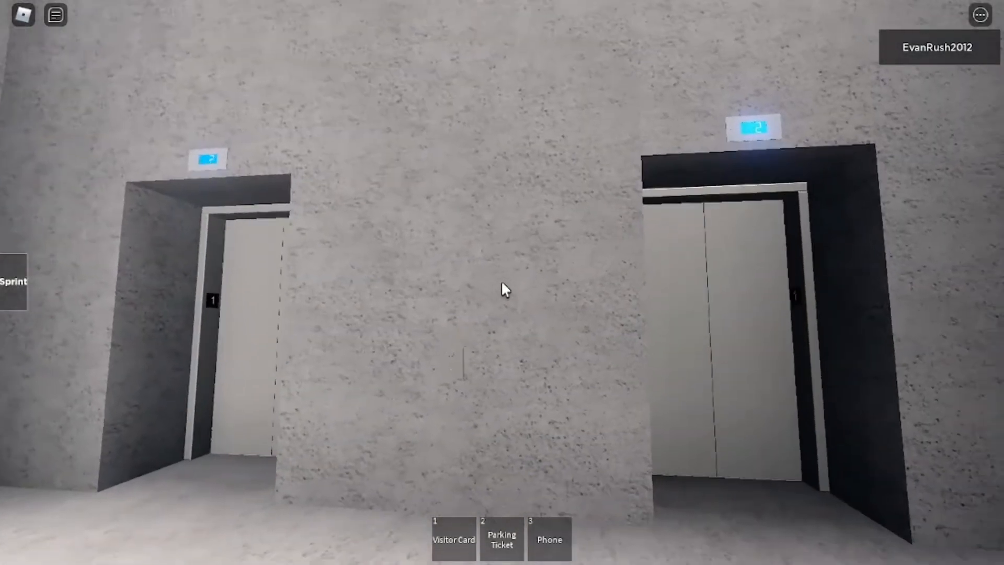
Board the left elevator, choose ★2 then 1, and ride out into the walled courtyard
key(s)
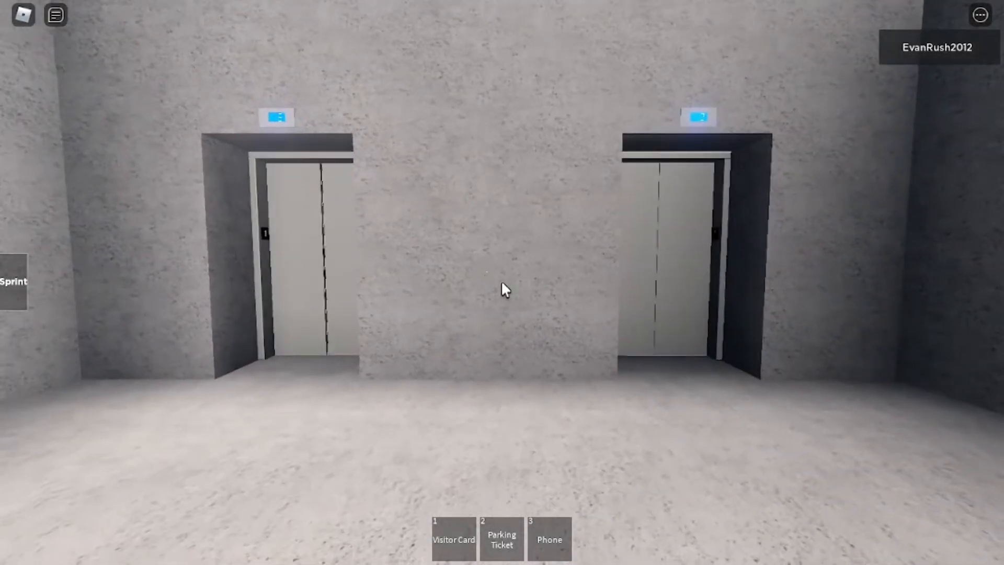
key(w)
key(w)
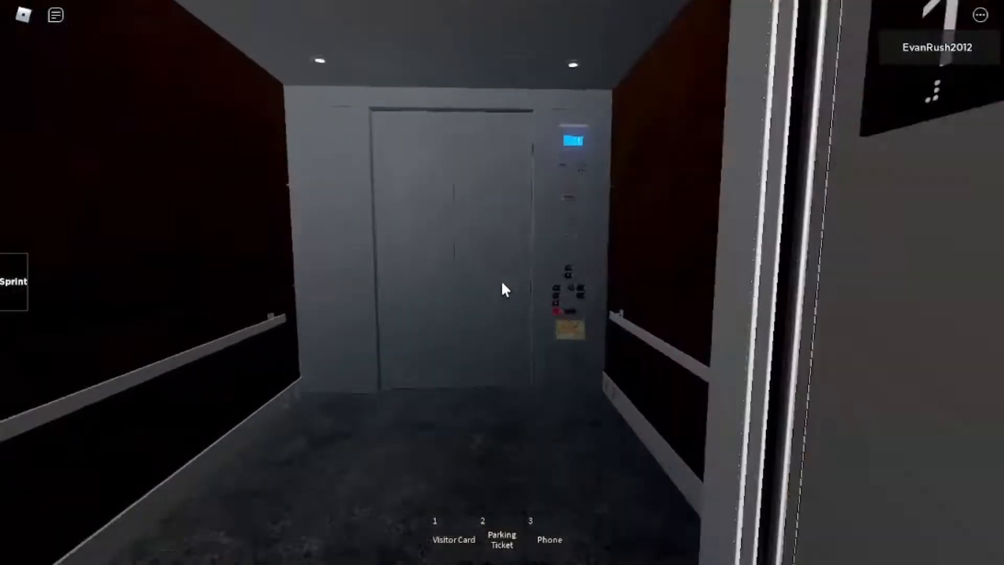
click(502, 289)
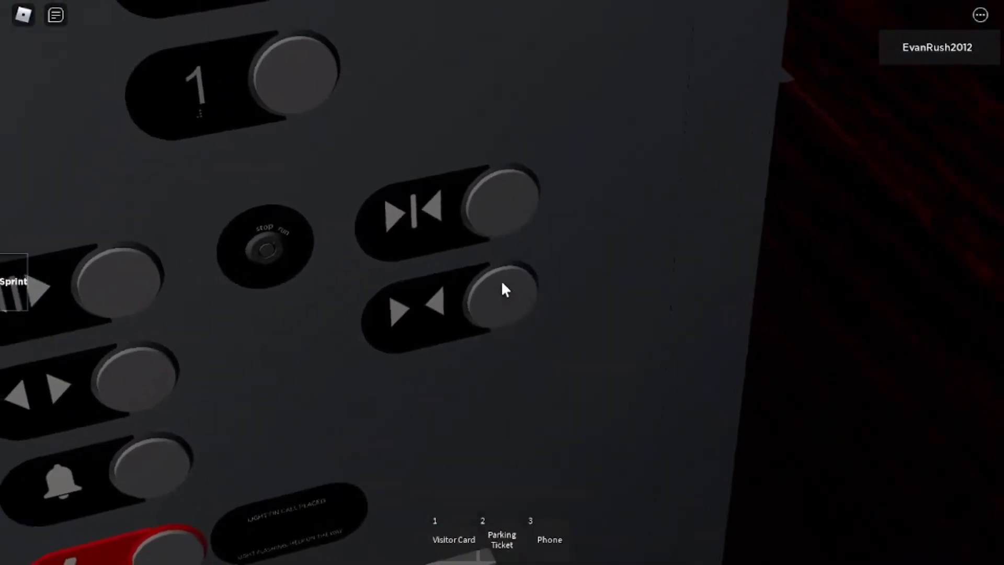
key(s)
key(s)
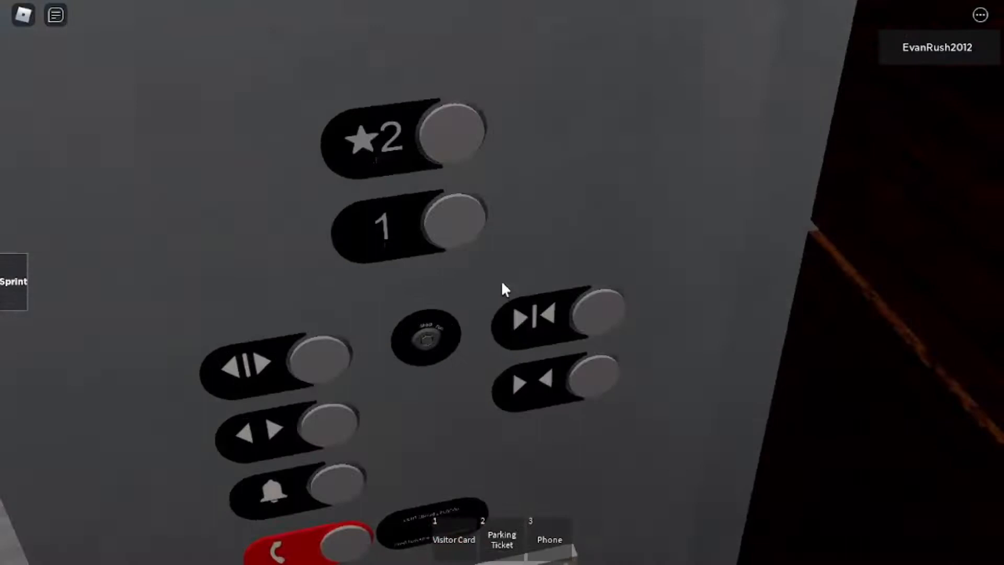
click(503, 287)
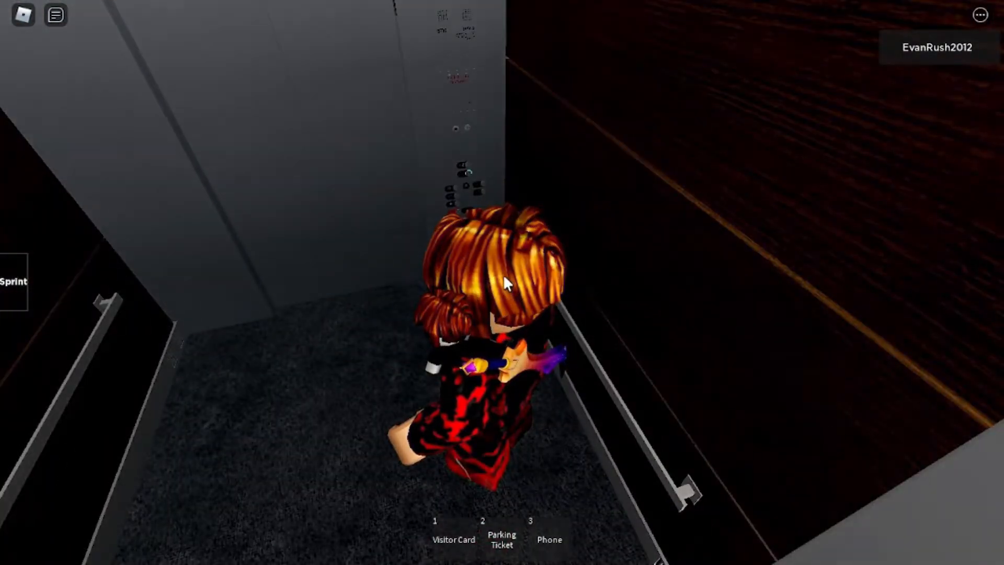
drag(507, 283, 503, 289)
scroll(up, 3)
scroll(down, 3)
scroll(down, 3)
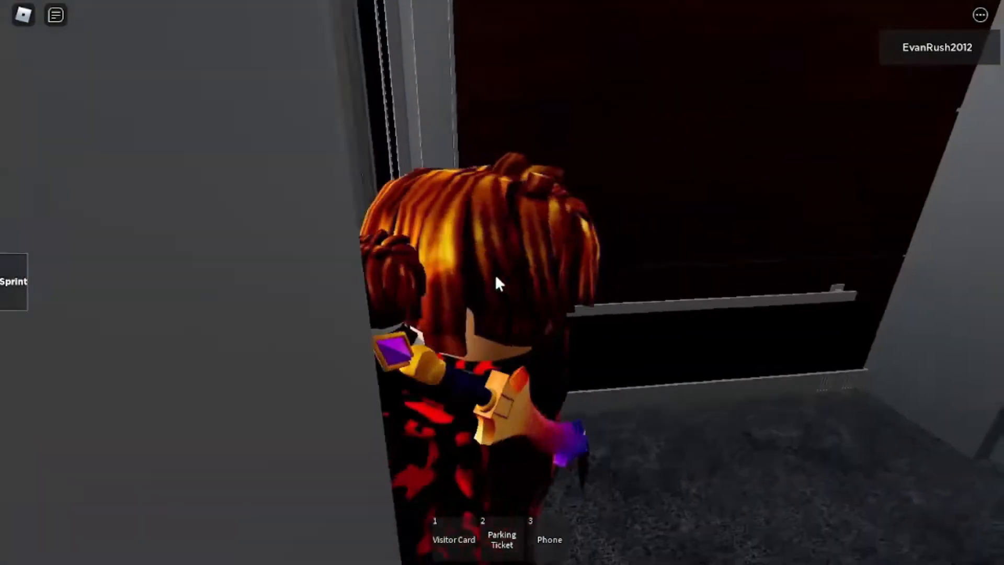
scroll(down, 3)
scroll(down, 3)
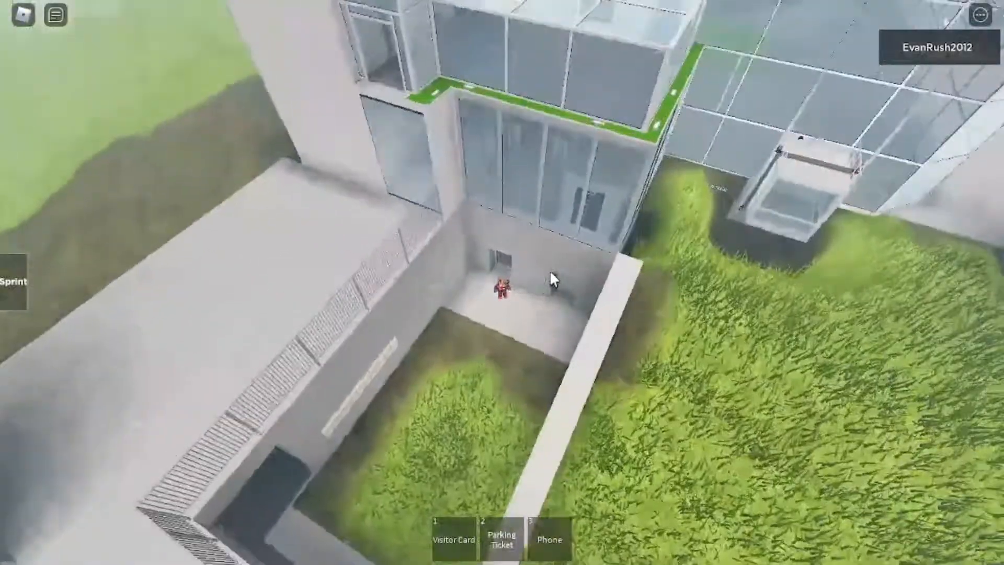
scroll(up, 3)
Cross the grass and walkway and enter the glass headquarters lobby facing the Express Elevator
drag(549, 270, 549, 271)
scroll(up, 3)
scroll(up, 3)
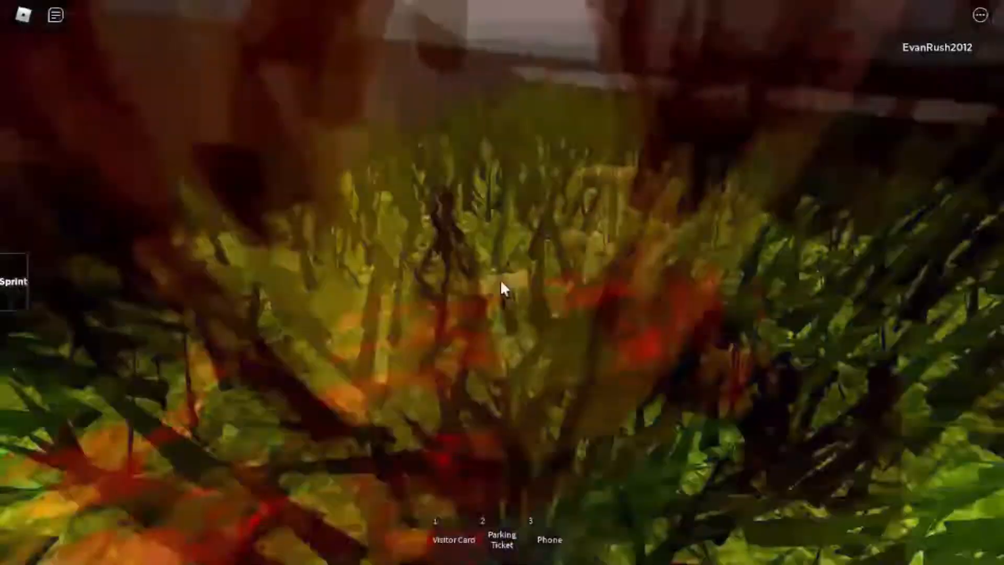
key(w)
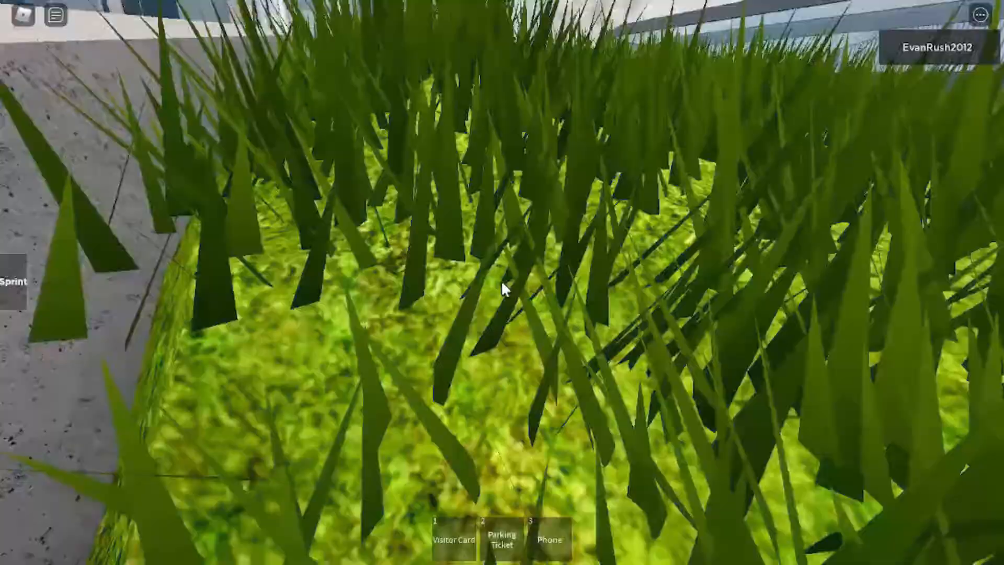
key(w)
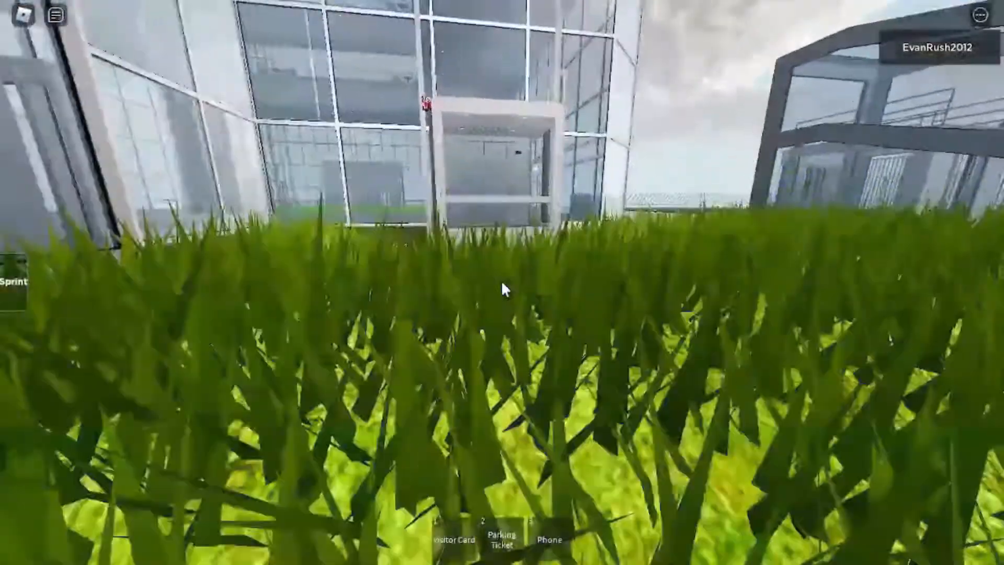
key(w)
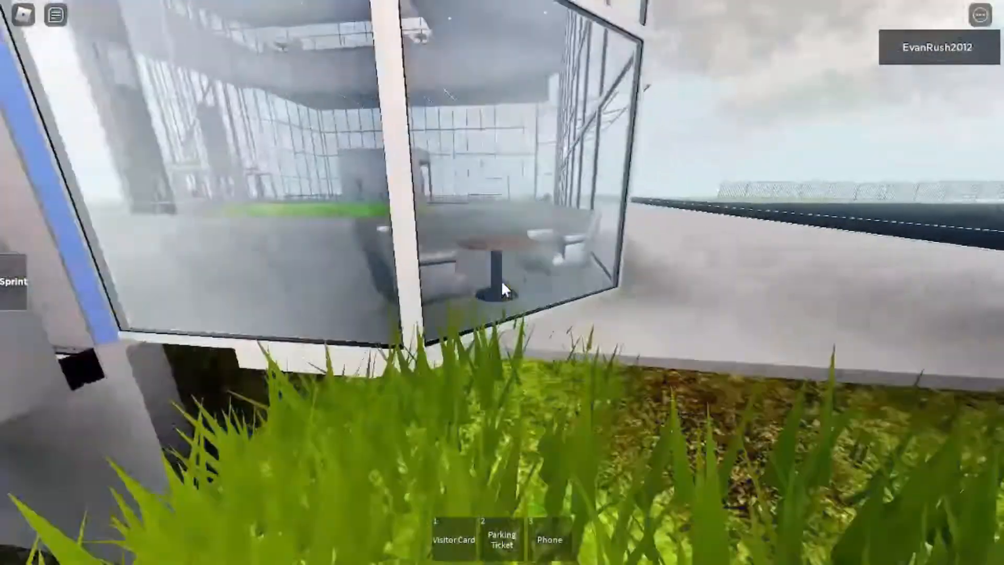
key(w)
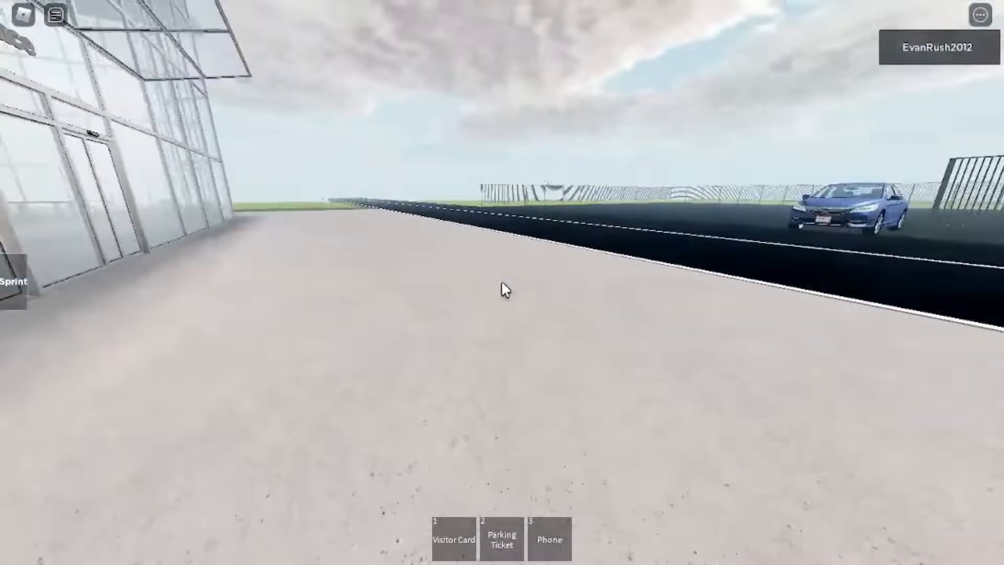
key(w)
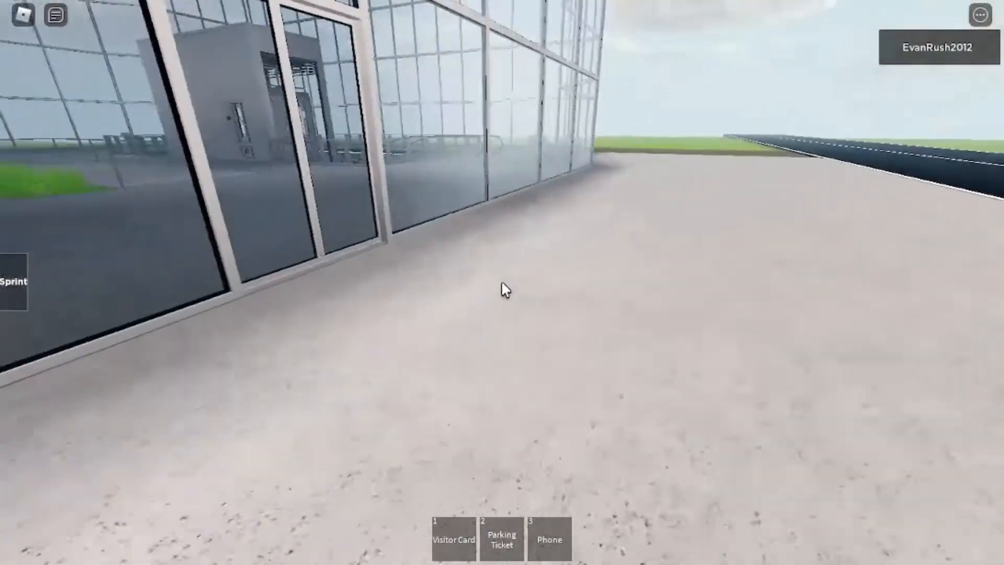
key(w)
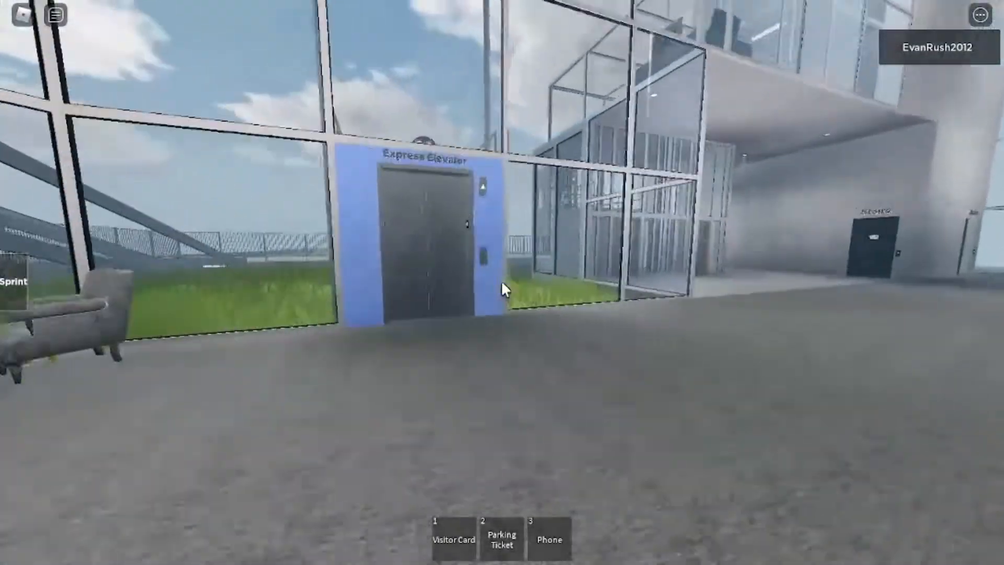
Board the glass Express Elevator and face its floor panel
key(w)
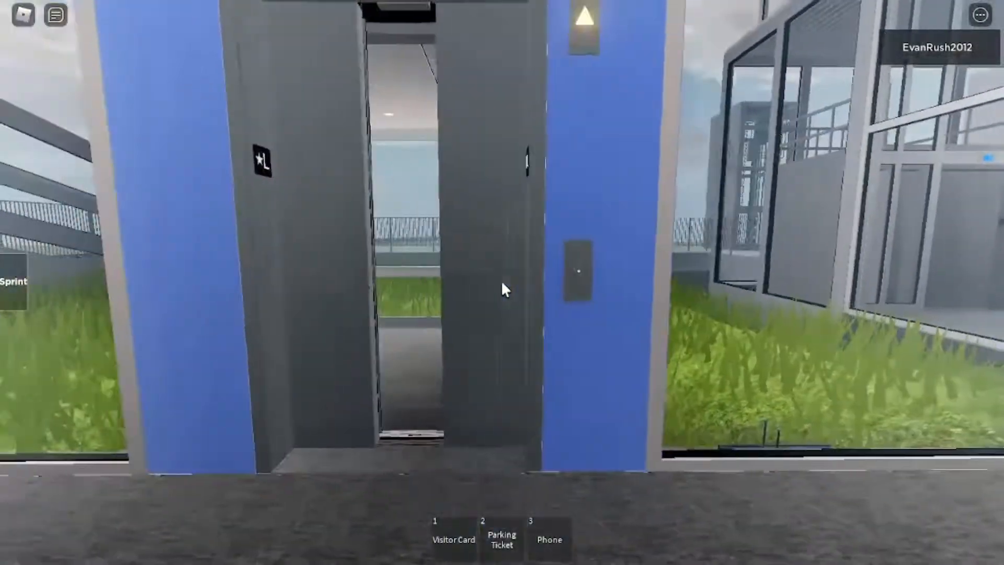
key(w)
key(w)
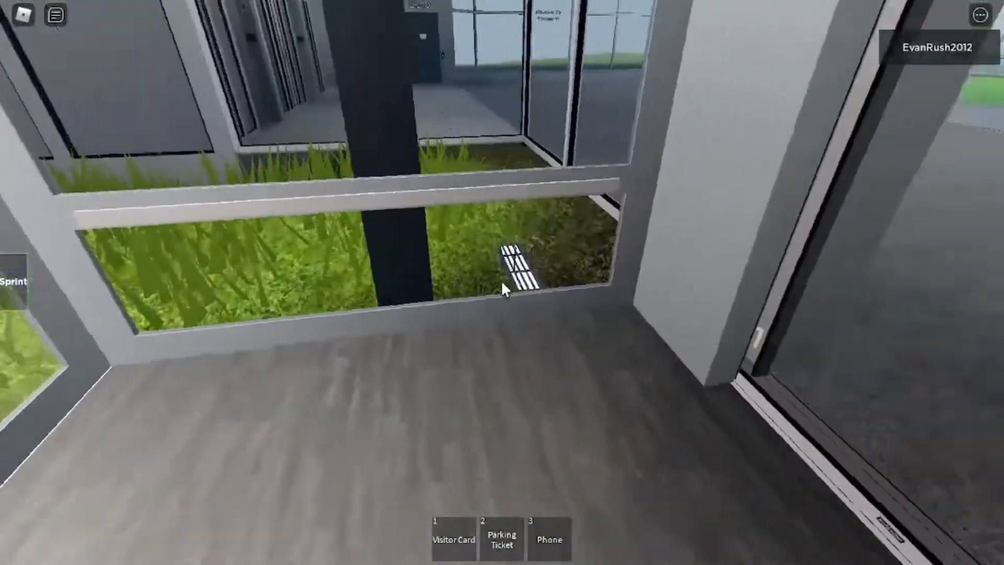
key(w)
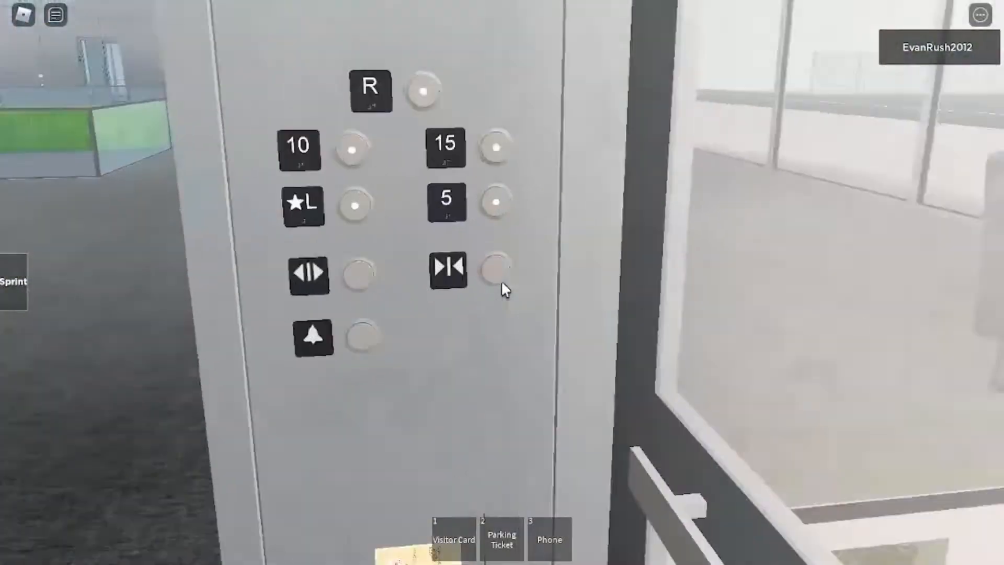
key(a)
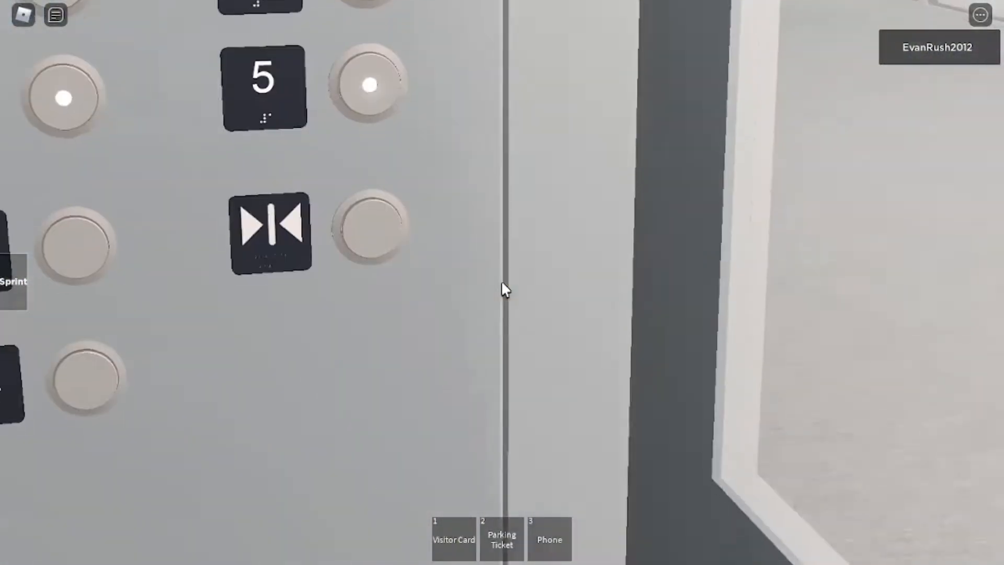
key(s)
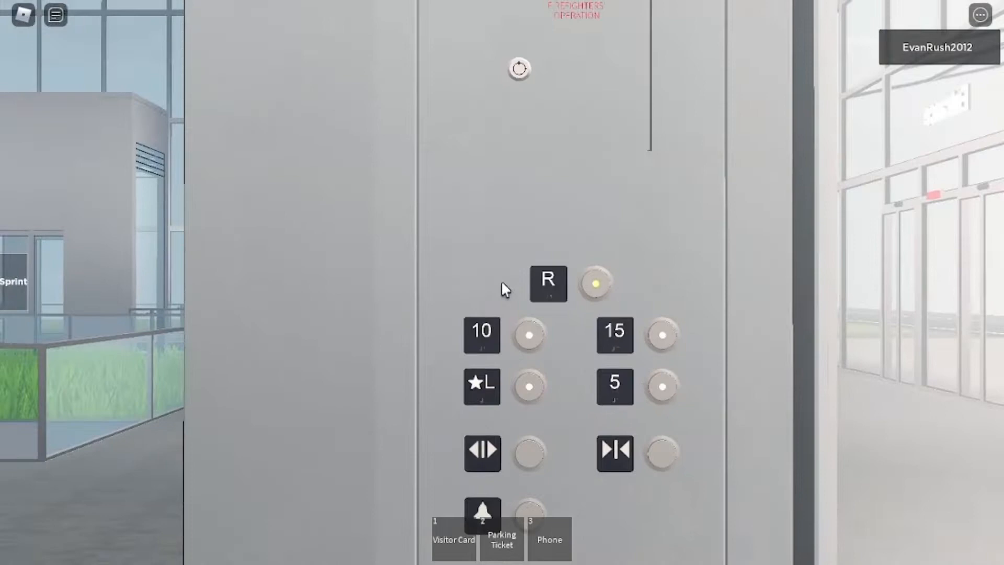
scroll(down, 3)
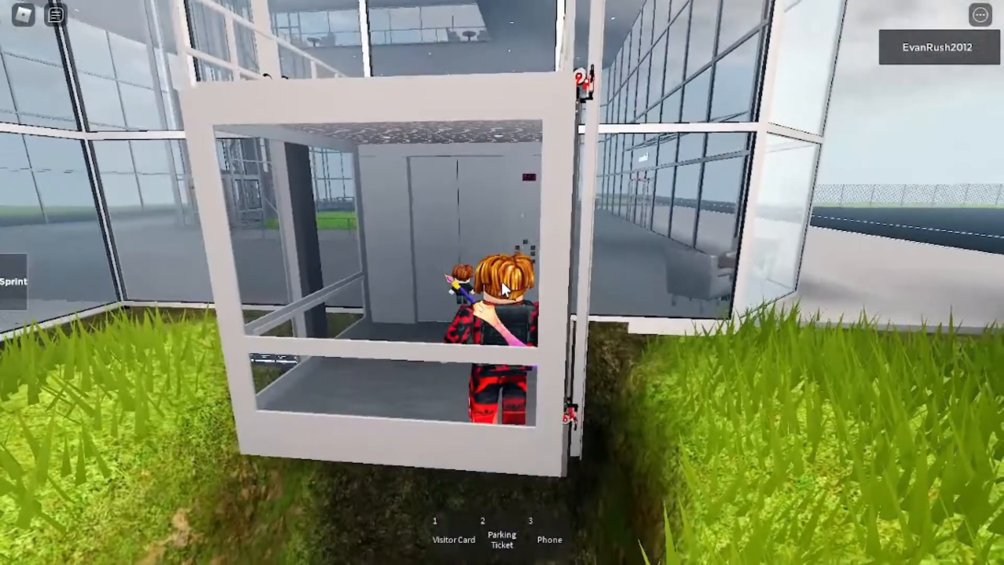
Watch the ride up the tower facade from third person inside the cab
drag(504, 290, 503, 291)
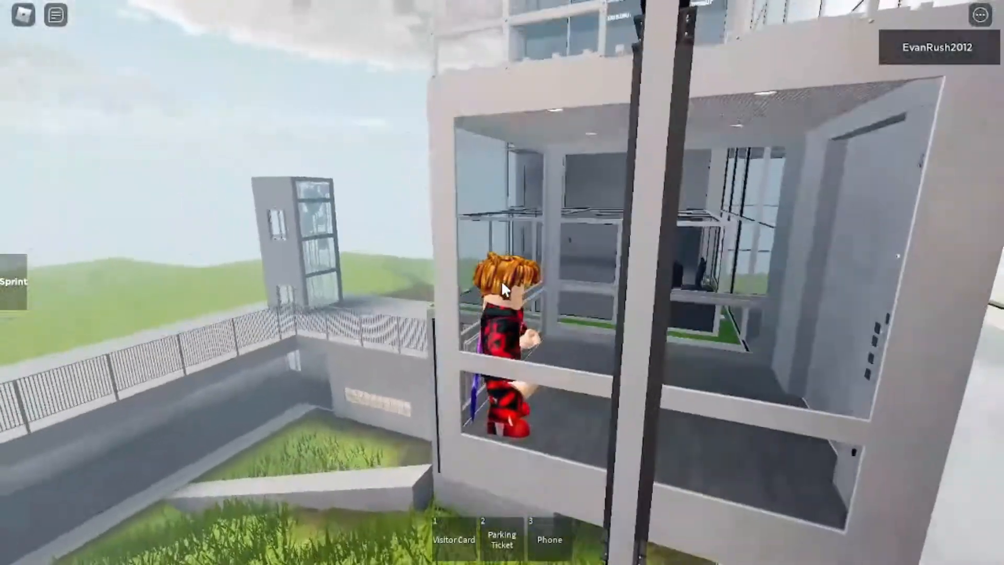
scroll(down, 3)
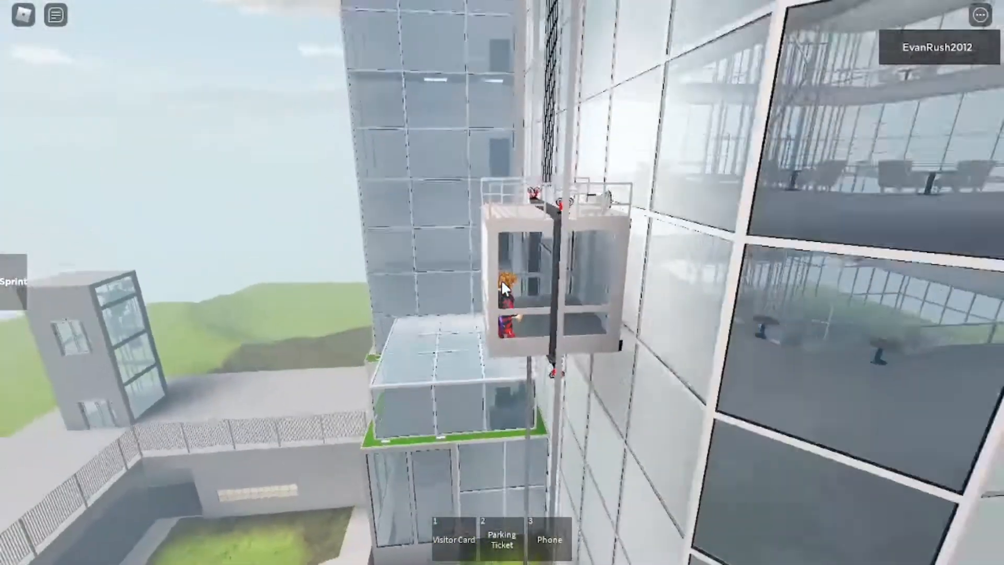
scroll(up, 3)
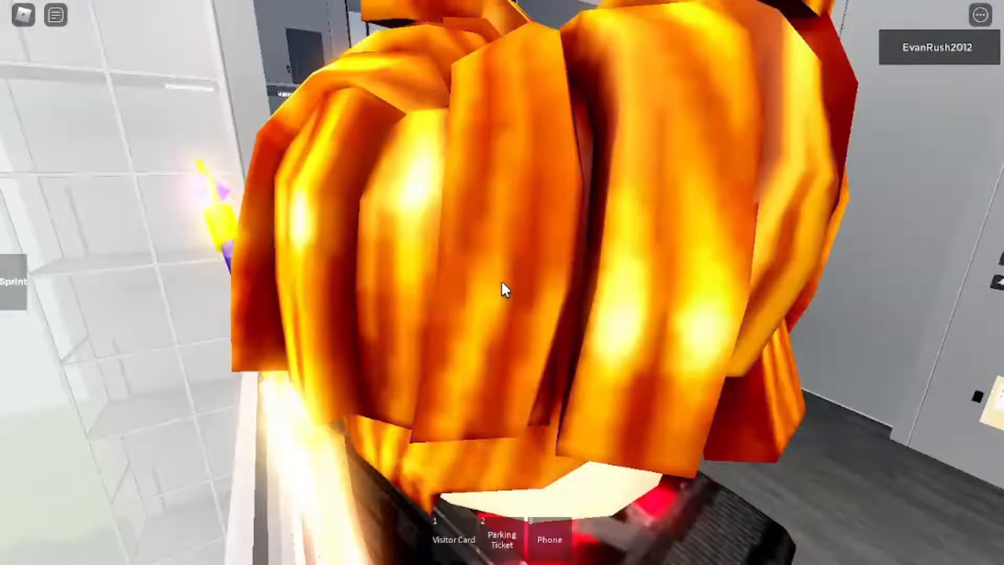
drag(504, 291, 503, 290)
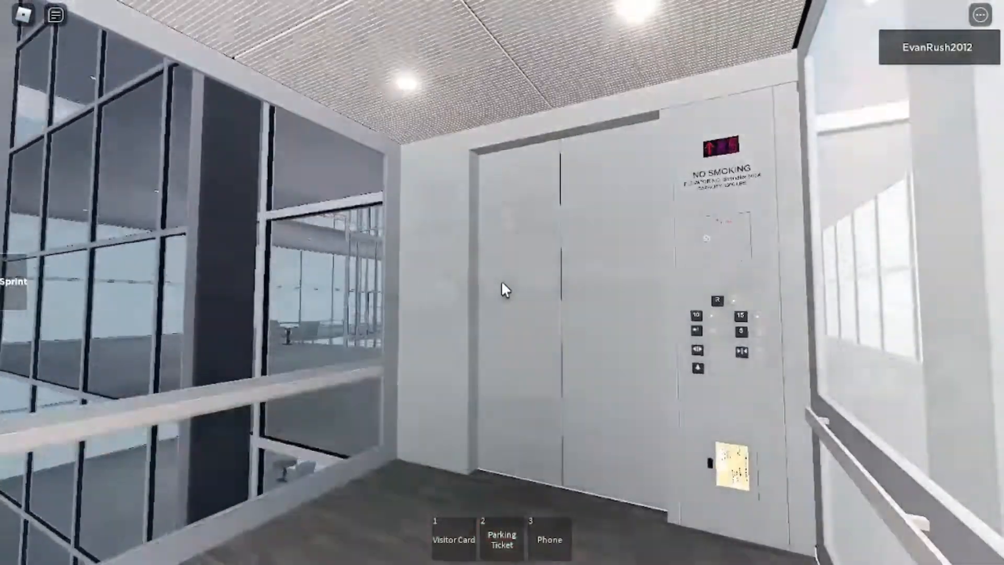
Look around the cab at the ceiling and floor indicator as the car reaches the roof
drag(504, 291, 504, 291)
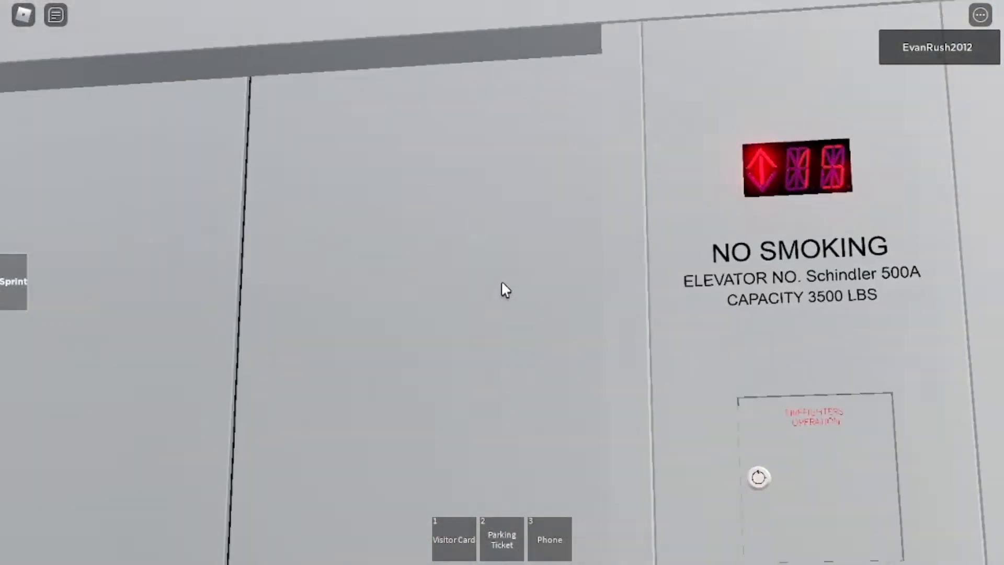
drag(503, 290, 504, 291)
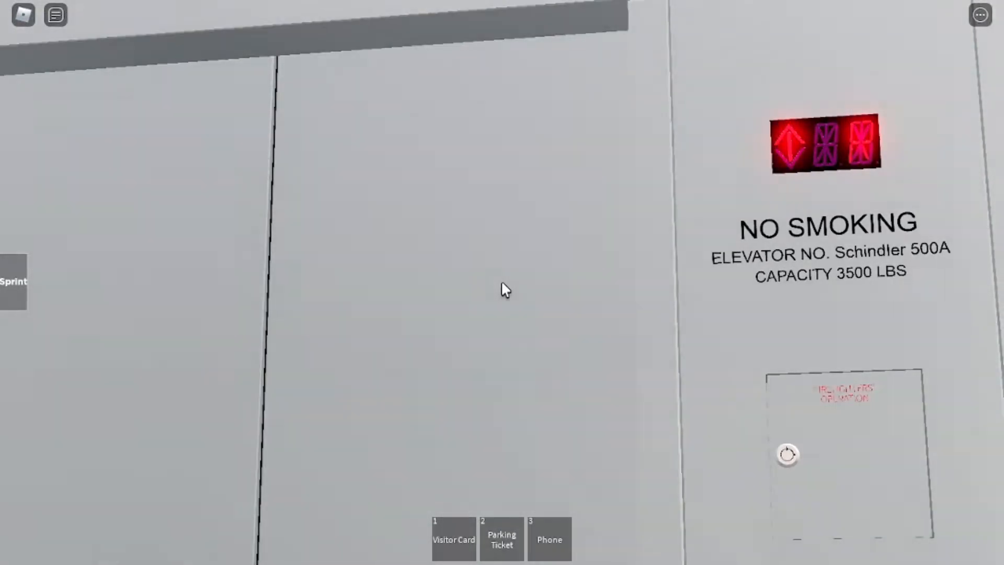
scroll(down, 3)
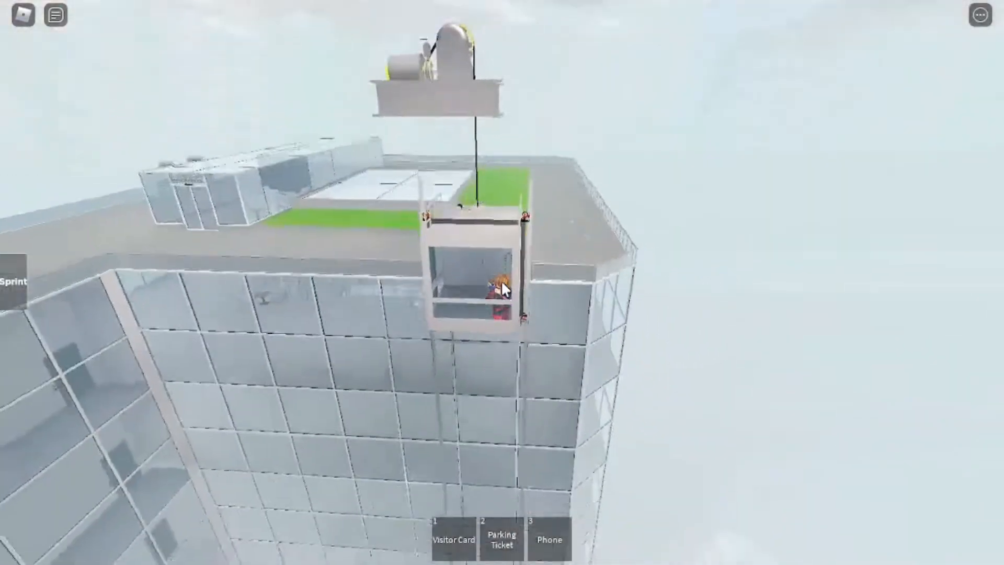
scroll(up, 3)
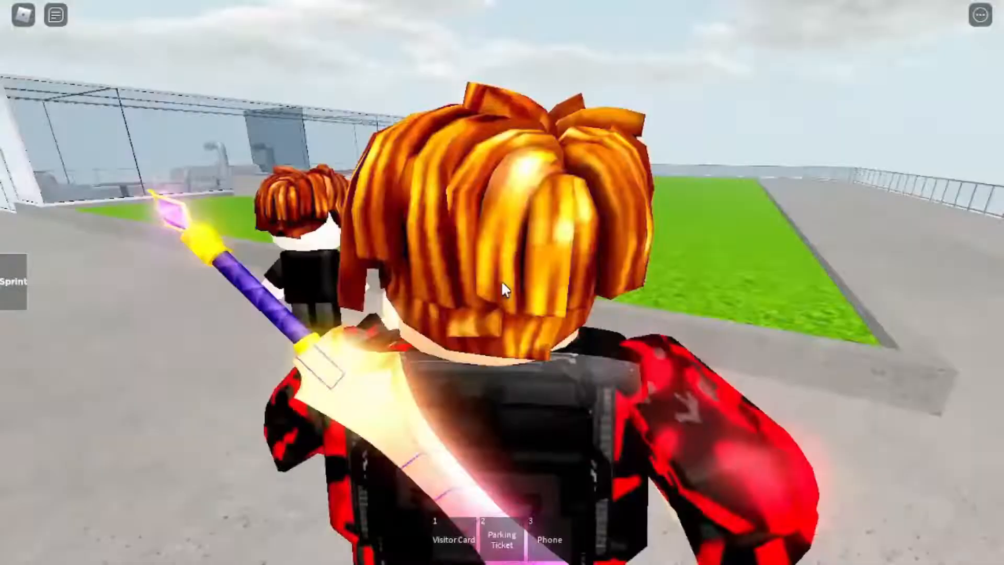
Walk across the roof toward the rooftop elevator tower and its call button
key(w)
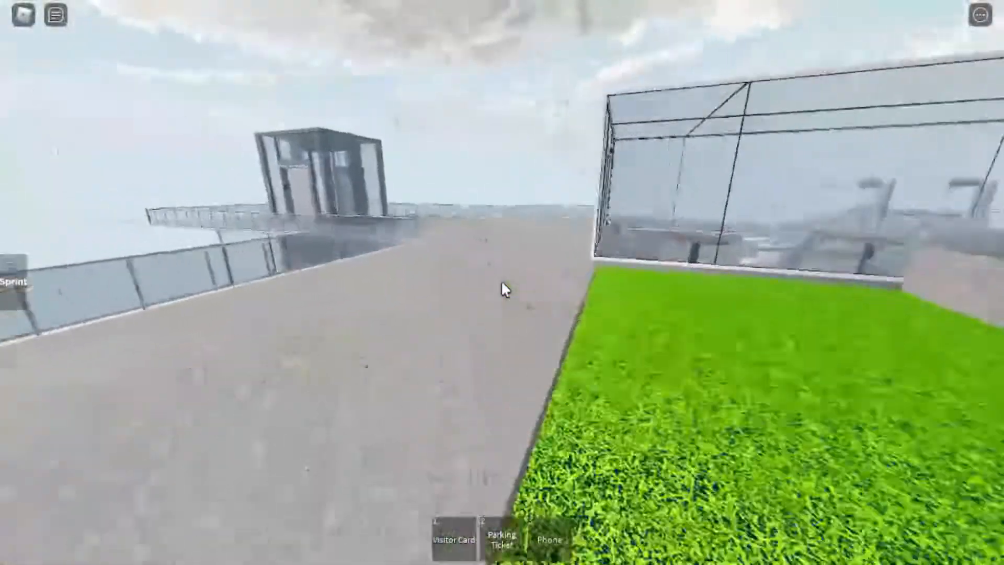
key(w)
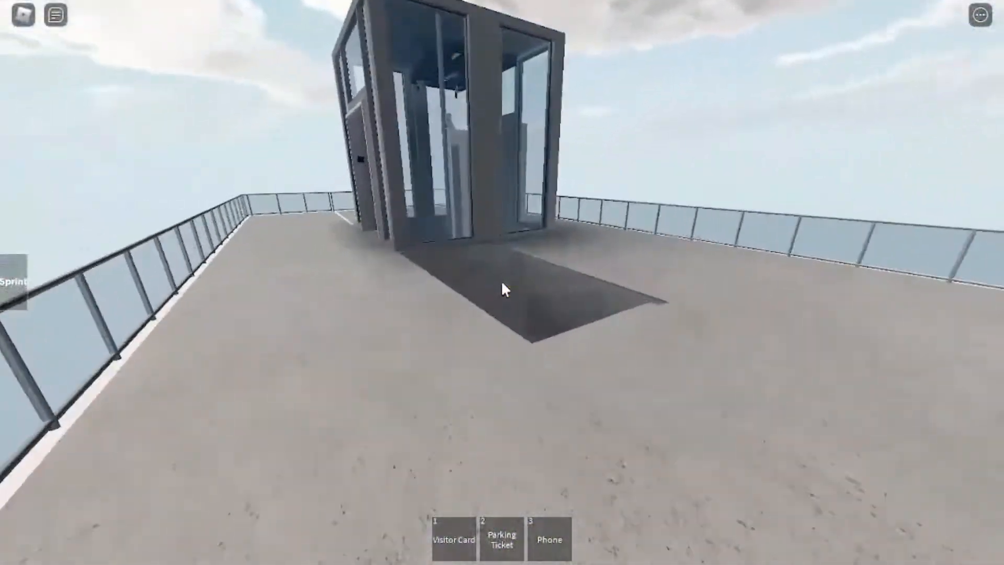
key(w)
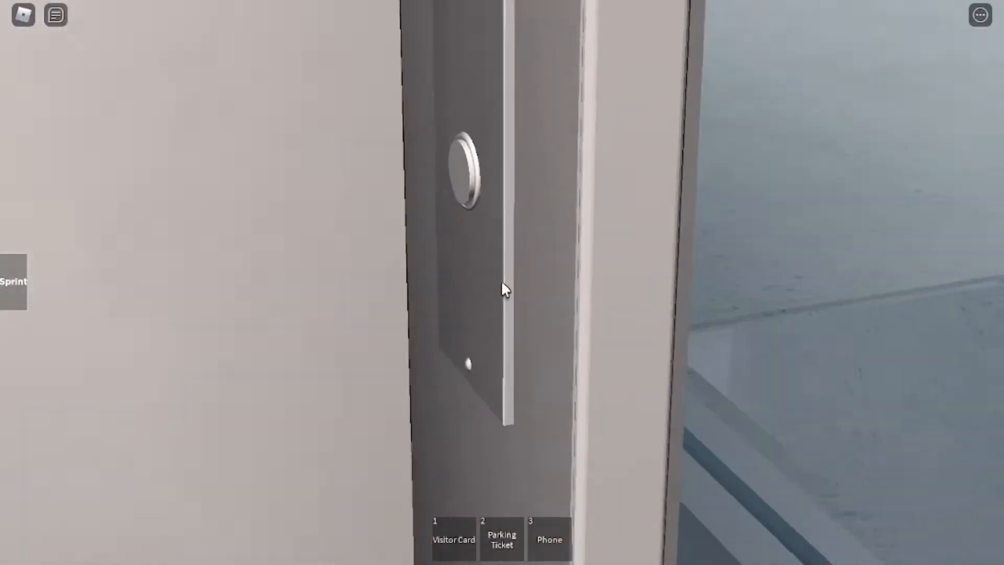
click(504, 288)
Turn back past the stairwell and glass café to view the window-washer platform
key(s)
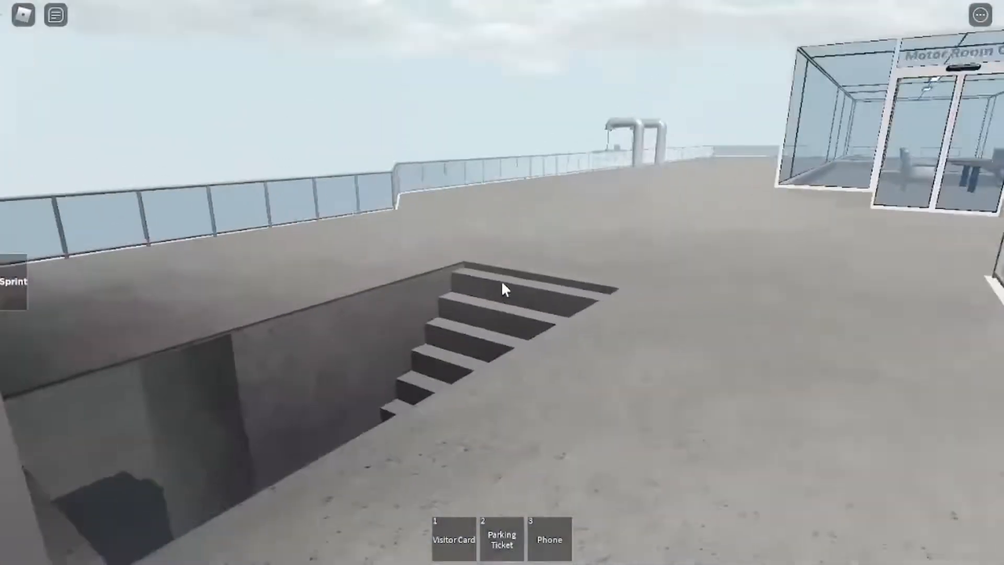
key(w)
scroll(down, 3)
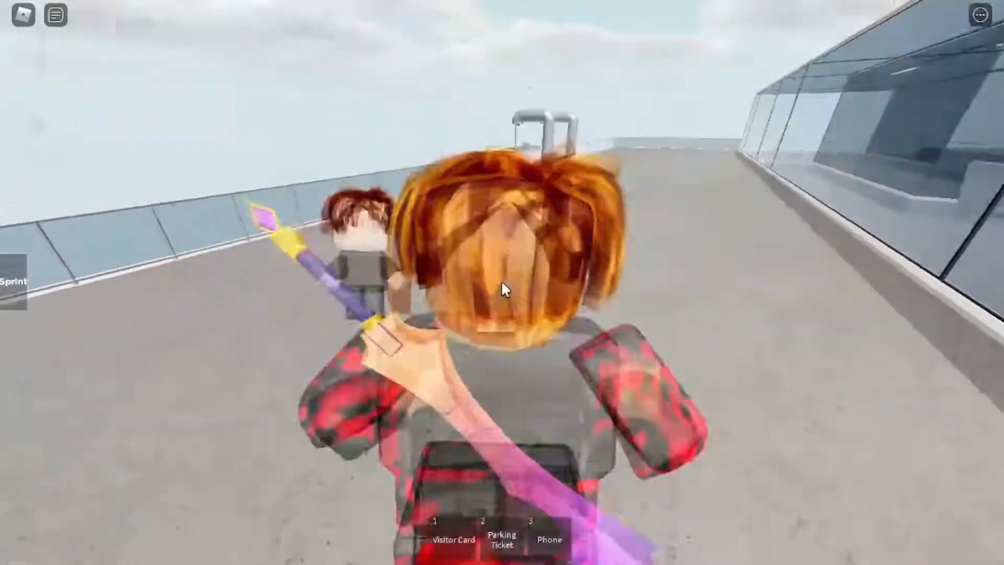
key(w)
key(w)
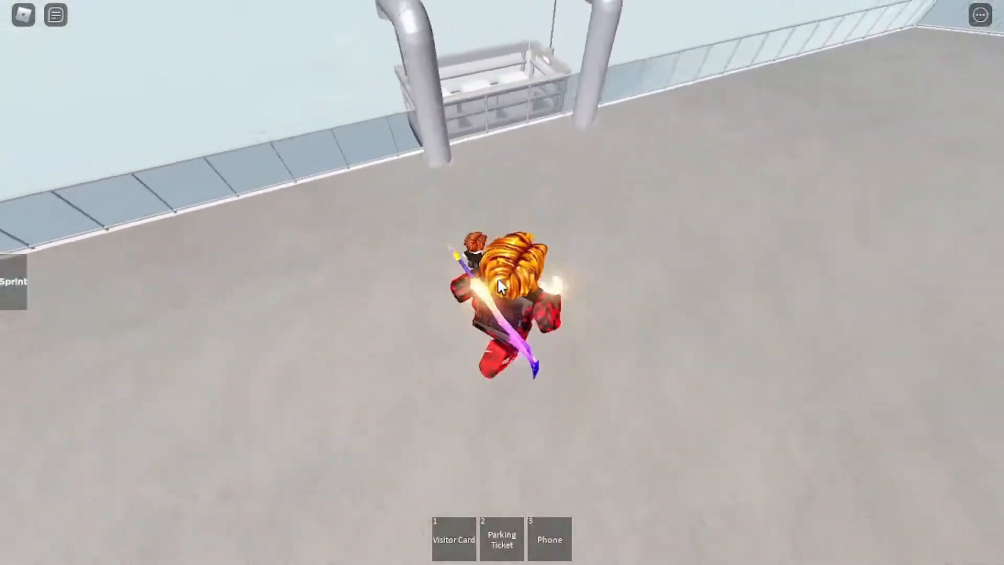
right_click(504, 288)
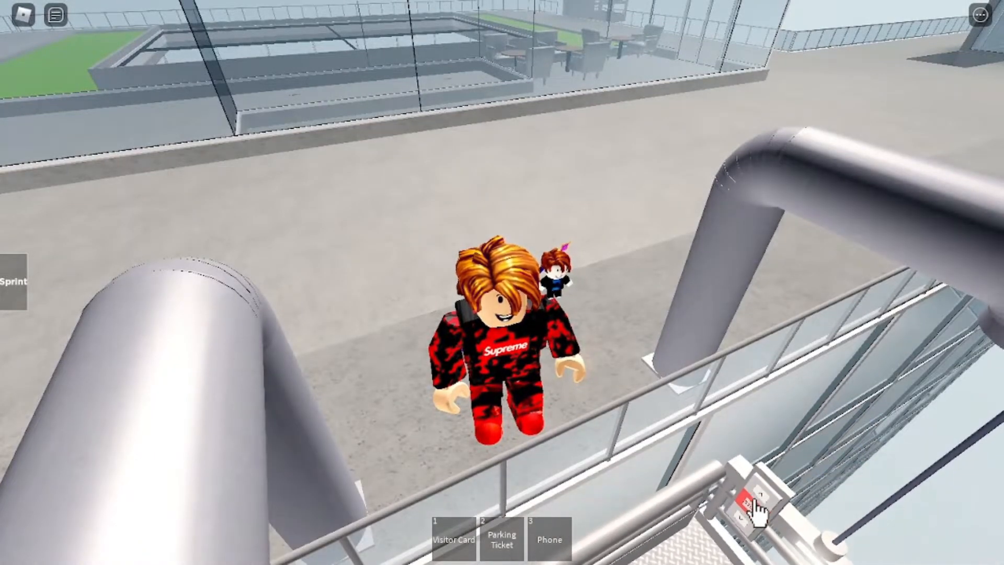
Run back across the deck past the café up to the rooftop elevator door
key(w)
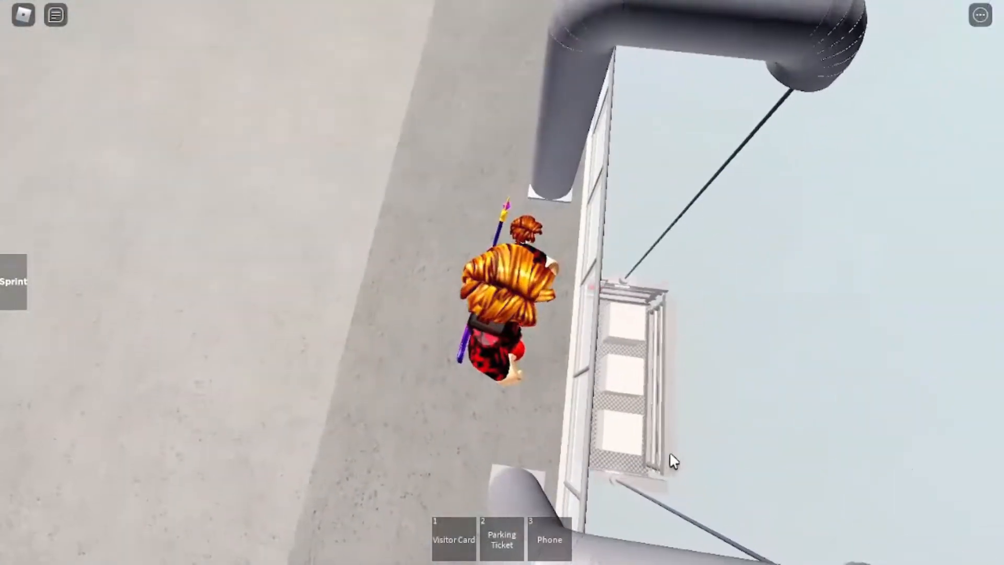
scroll(up, 3)
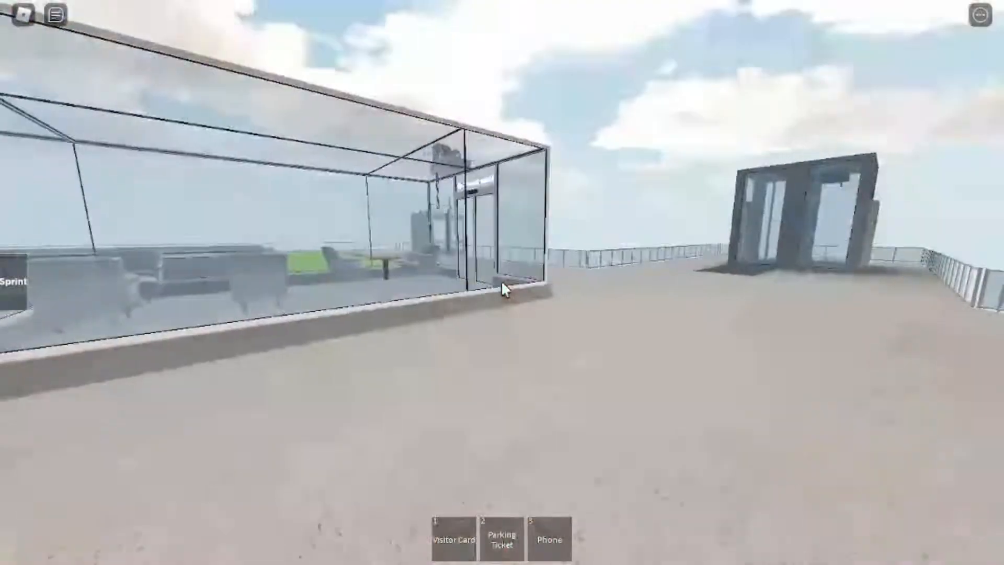
key(w)
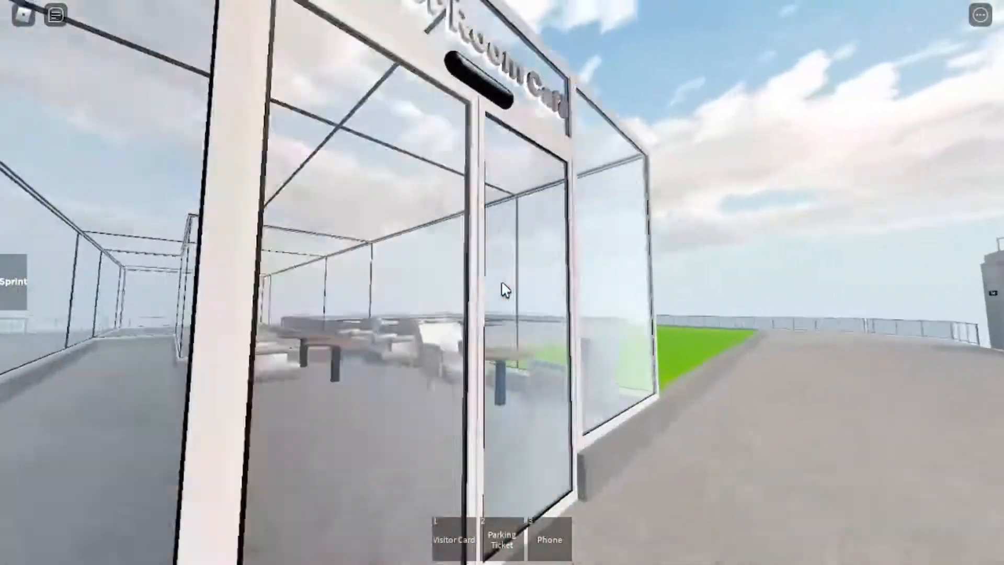
key(w)
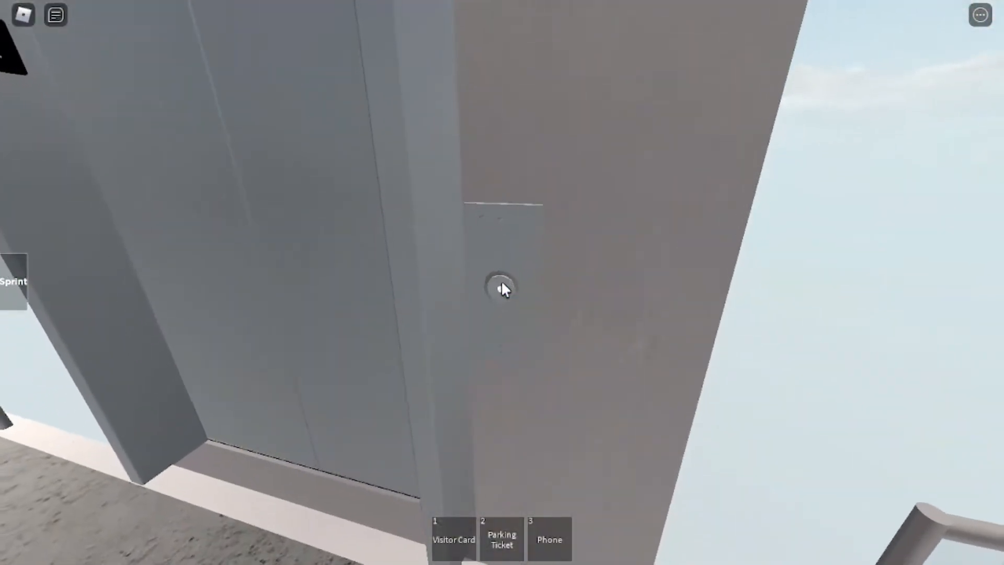
Board the rooftop Schindler lift, select the ★L lobby floor and face the closing doors
key(w)
key(w)
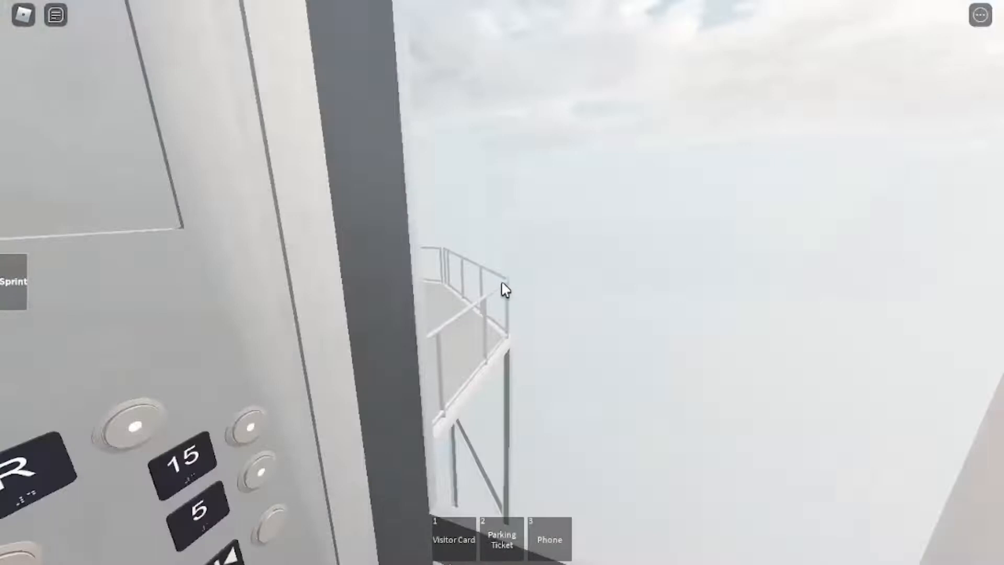
key(w)
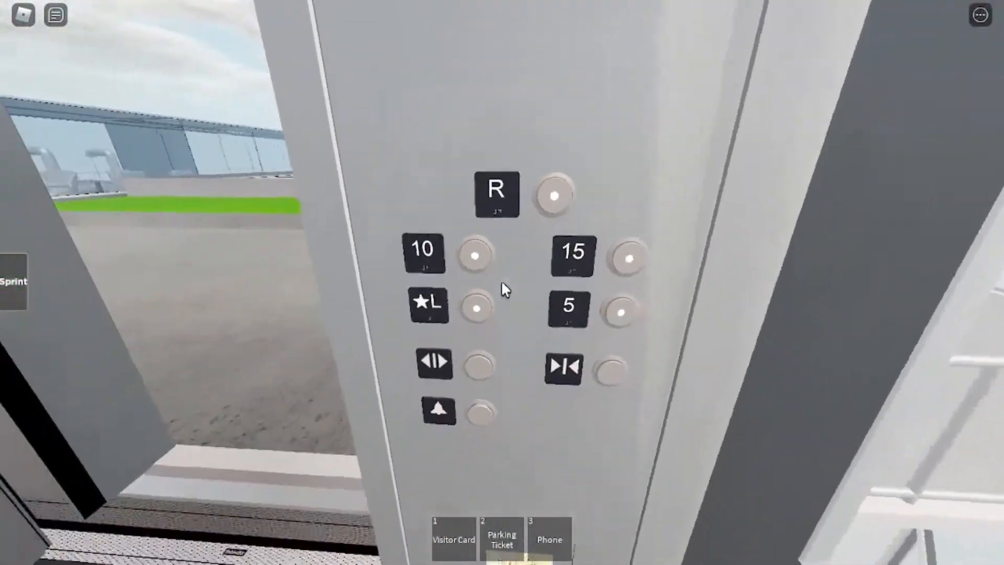
key(w)
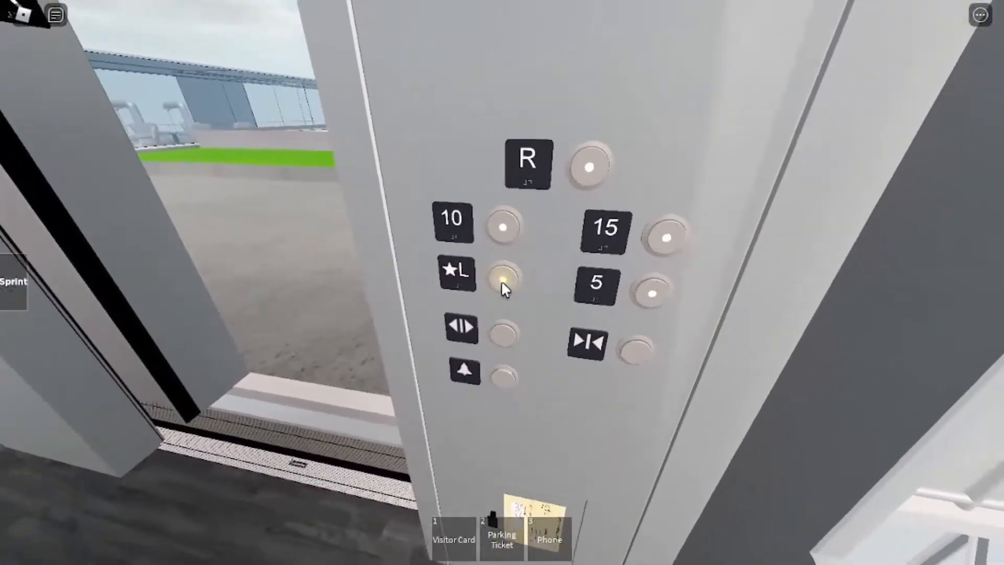
click(502, 279)
key(s)
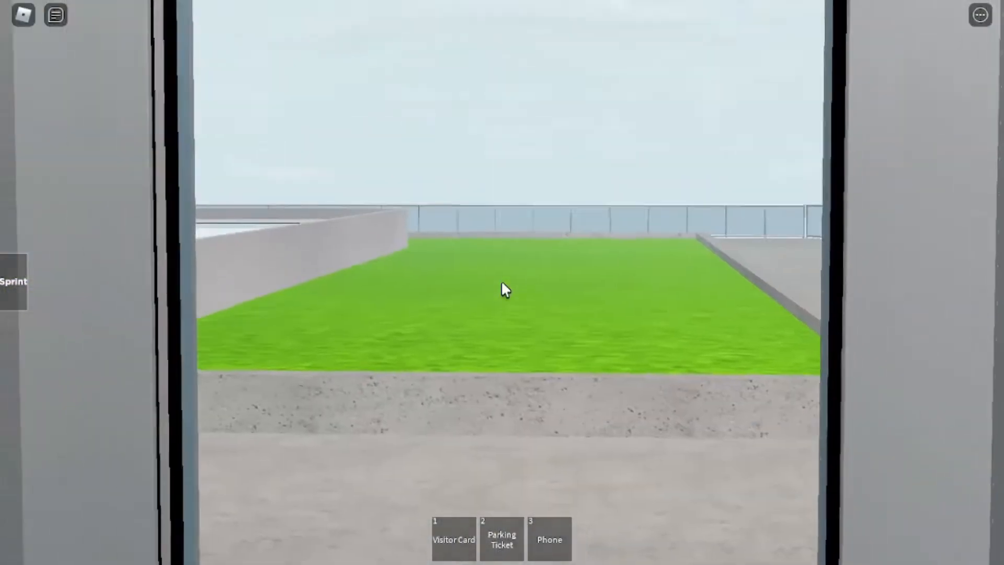
key(s)
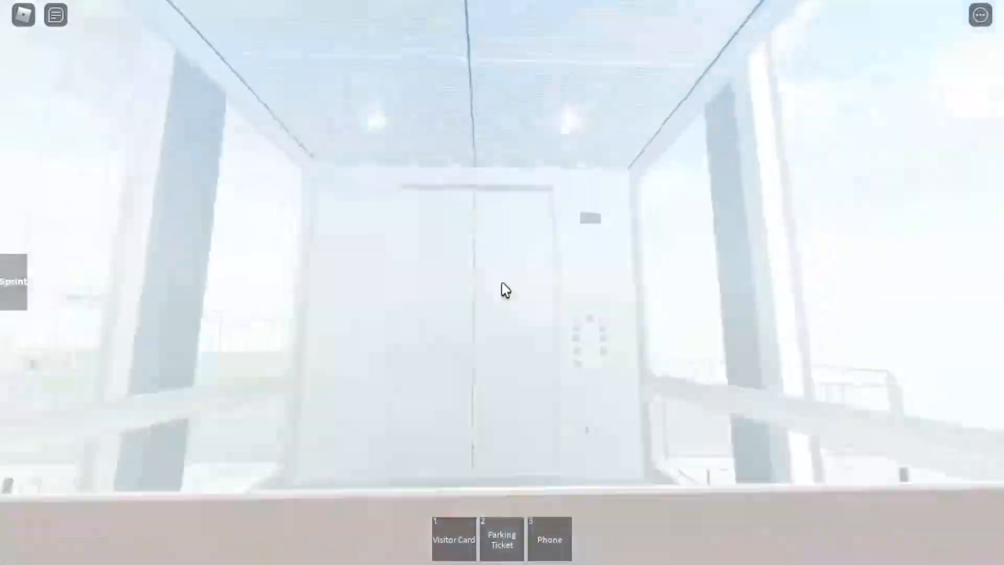
scroll(down, 3)
scroll(up, 3)
scroll(up, 3)
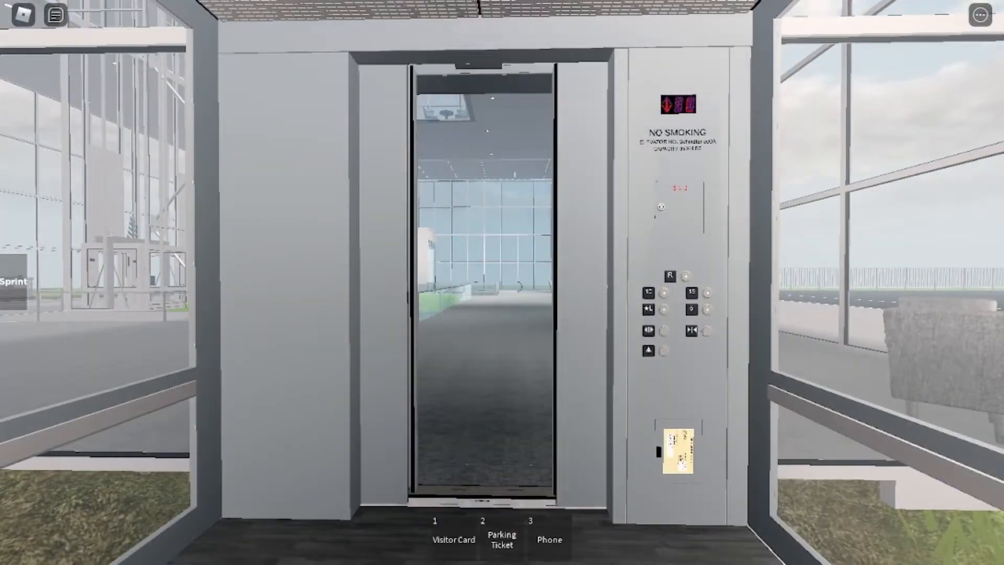
Walk out of the lift through the lobby along the railing, then bring up the game menu
key(w)
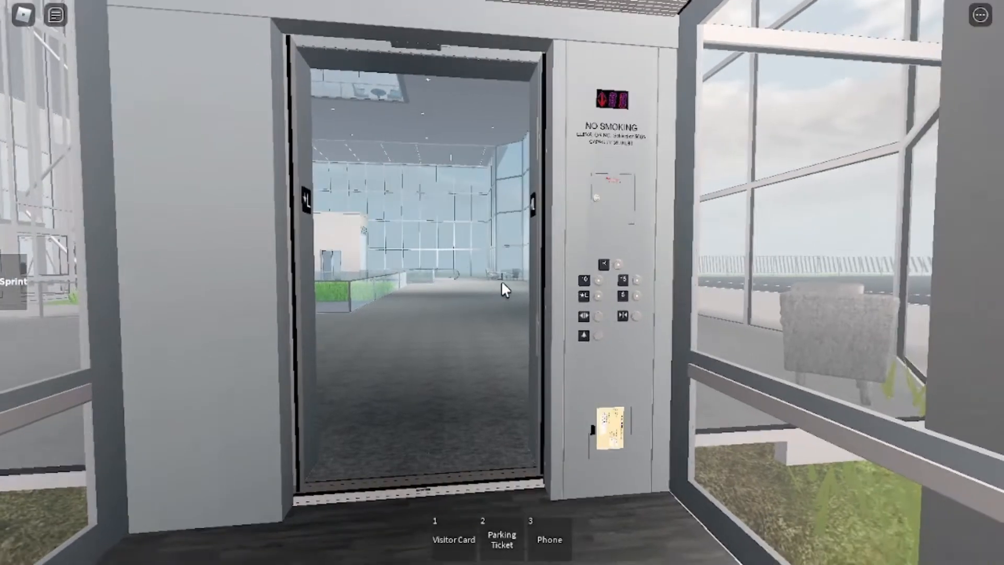
key(w)
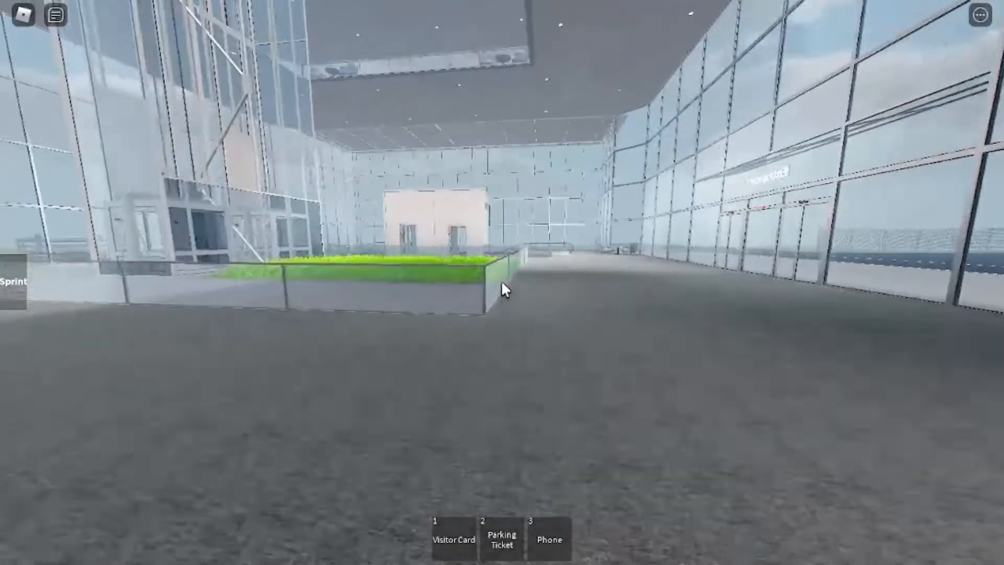
scroll(down, 3)
key(w)
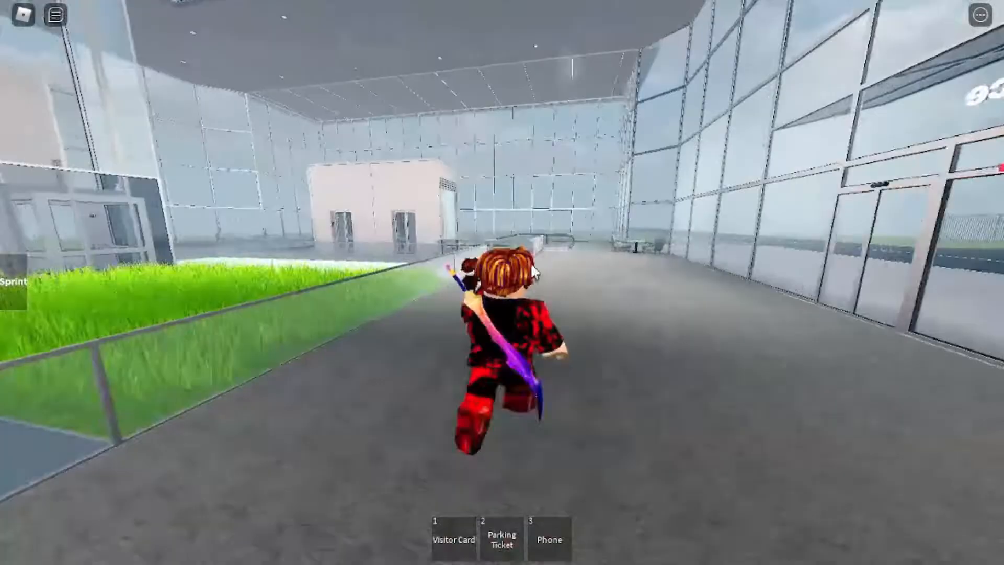
key(w)
scroll(up, 3)
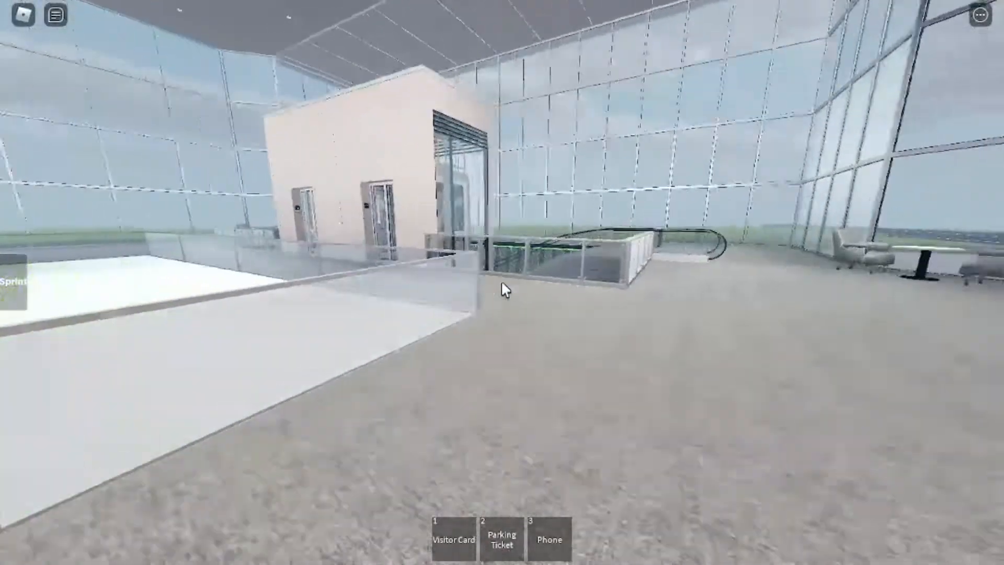
key(w)
key(Escape)
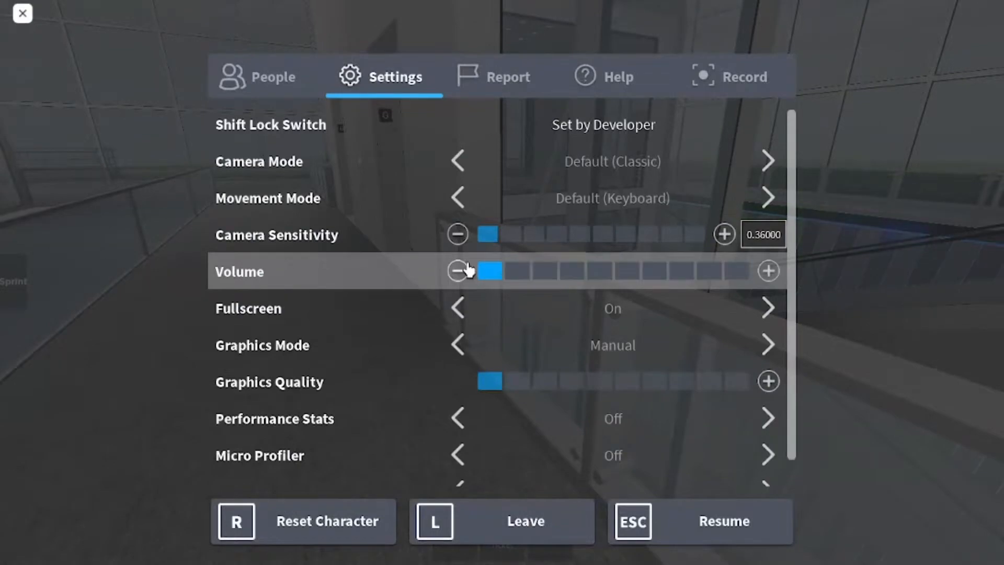
Resume play and walk the corridor to line up with the lift call panel
key(Escape)
key(w)
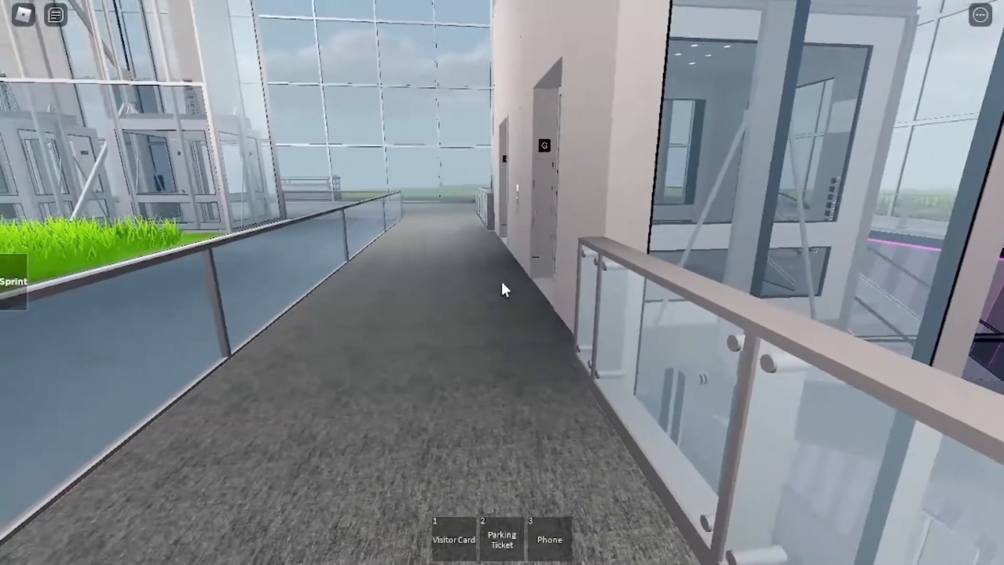
key(w)
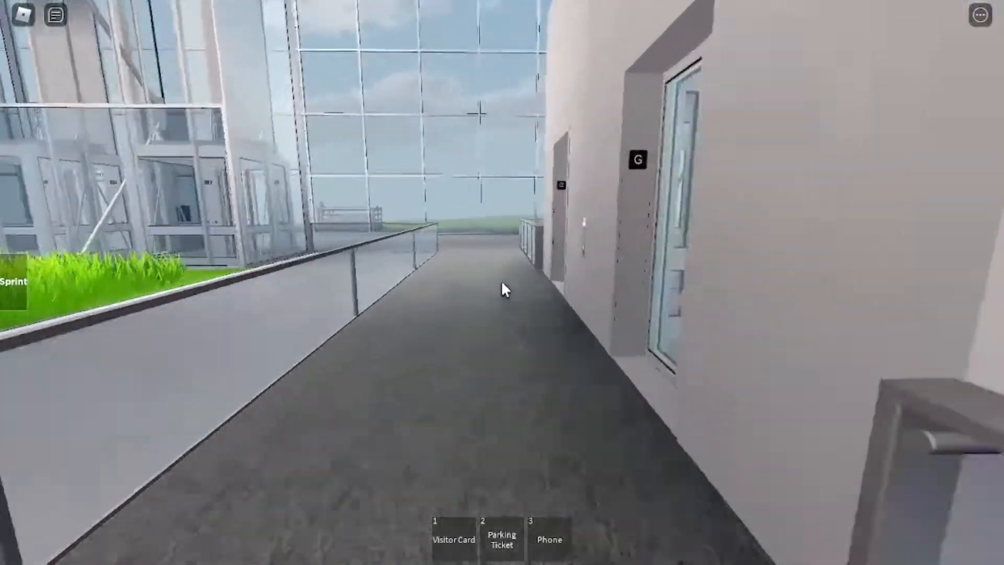
key(w)
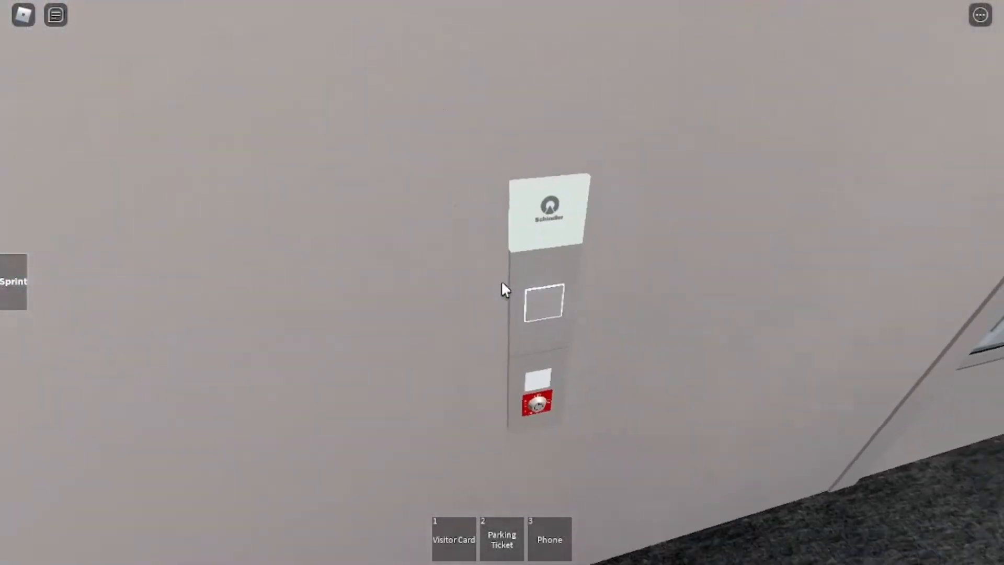
key(w)
Call the lift, board the open right-hand cab and choose floor P5
click(497, 278)
key(s)
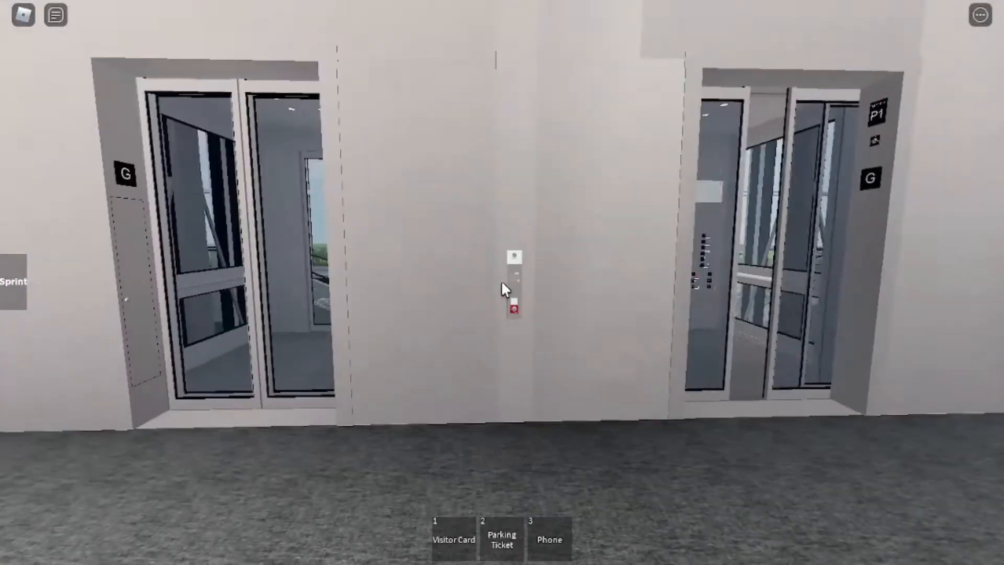
key(w)
key(w)
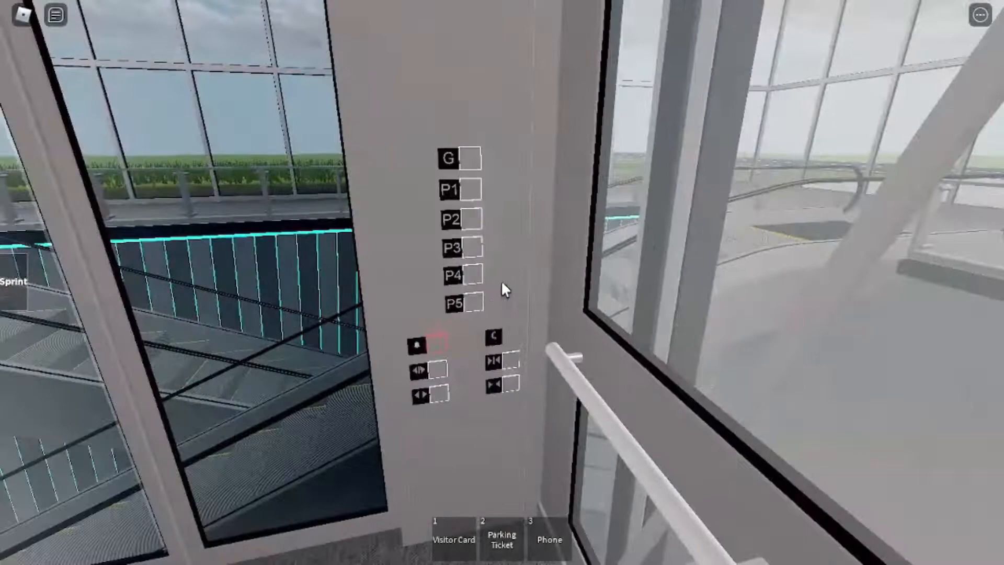
click(503, 287)
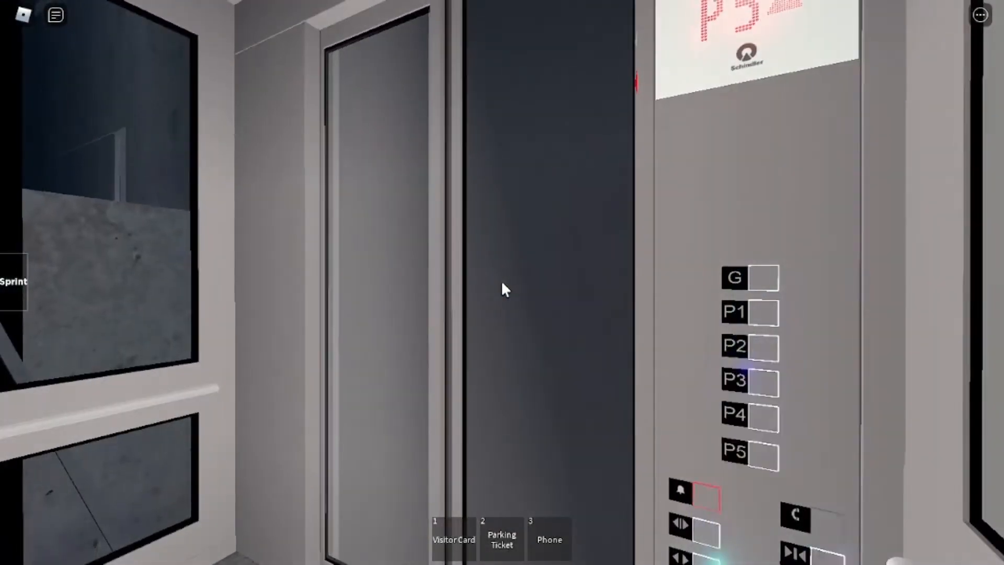
scroll(up, 3)
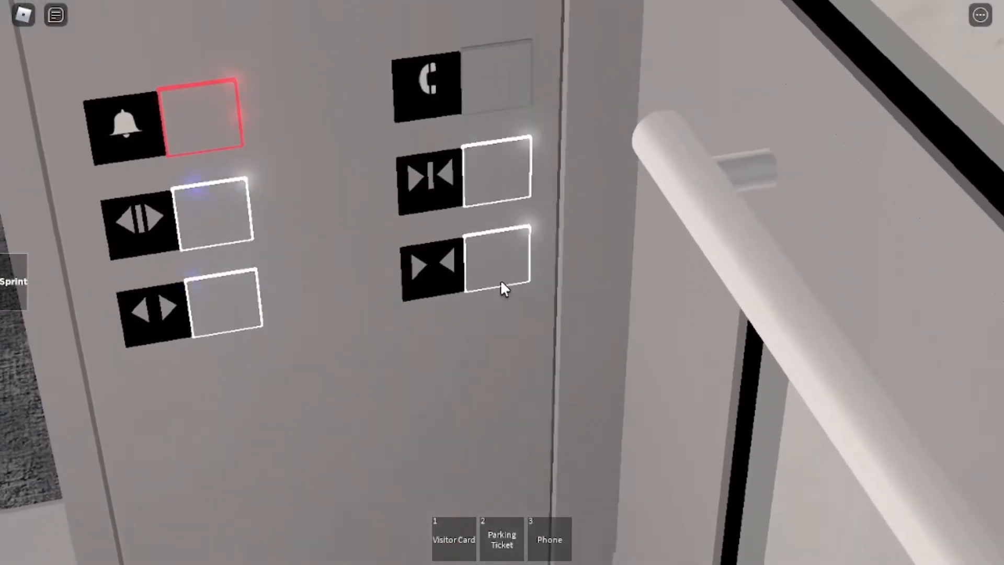
scroll(down, 3)
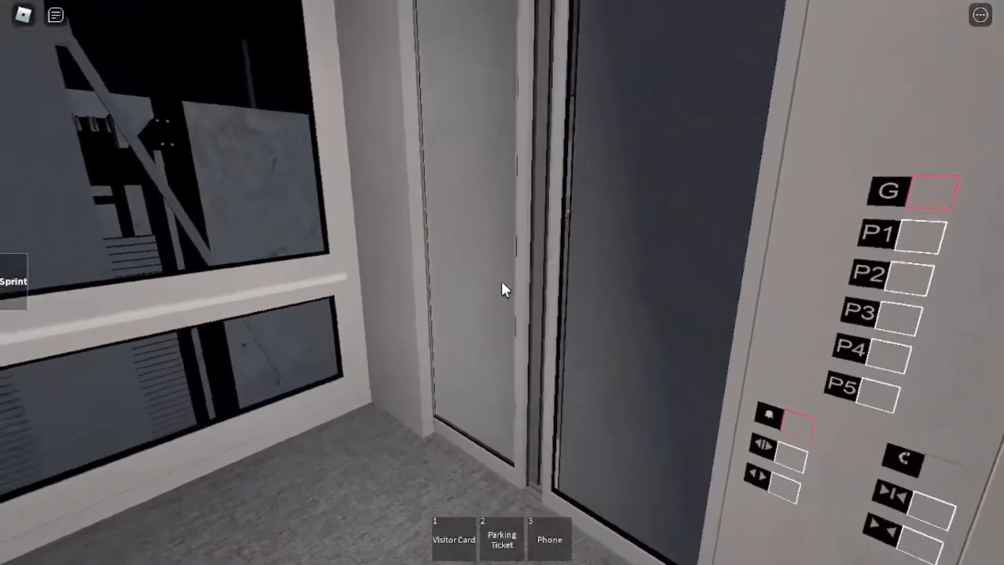
scroll(down, 3)
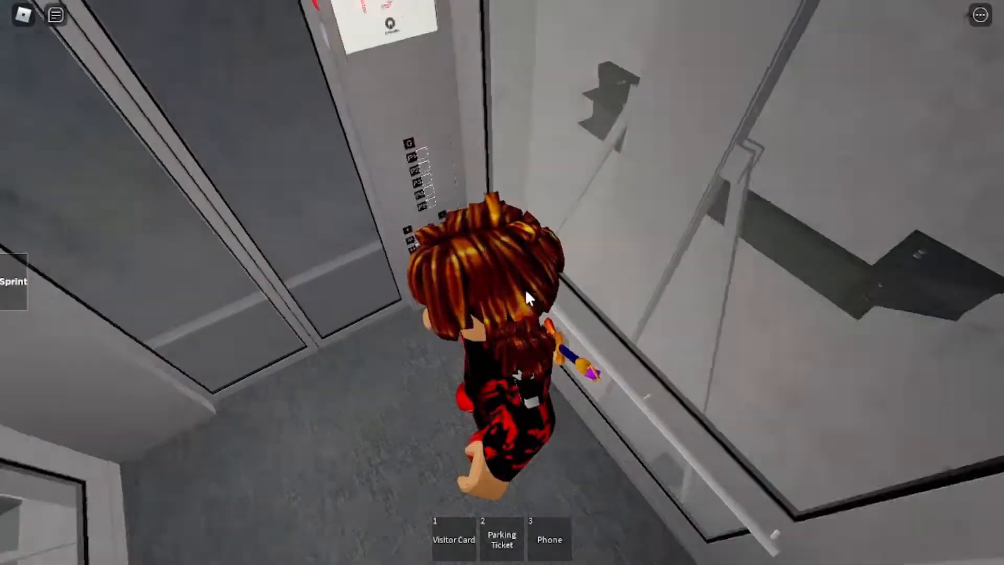
scroll(up, 3)
scroll(up, 3)
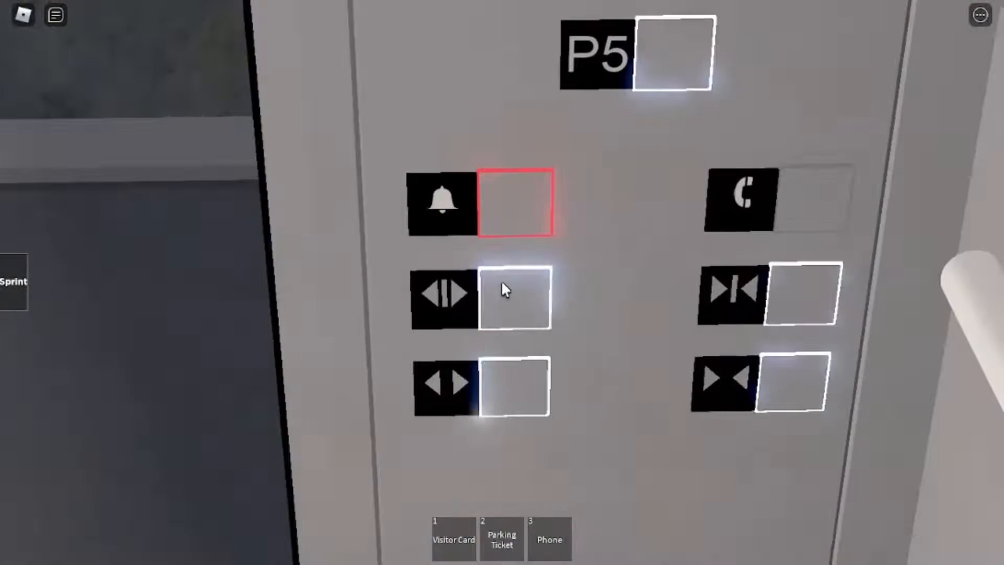
Look around the cab's button panel and alarm light, then turn toward the doors
drag(503, 289, 549, 235)
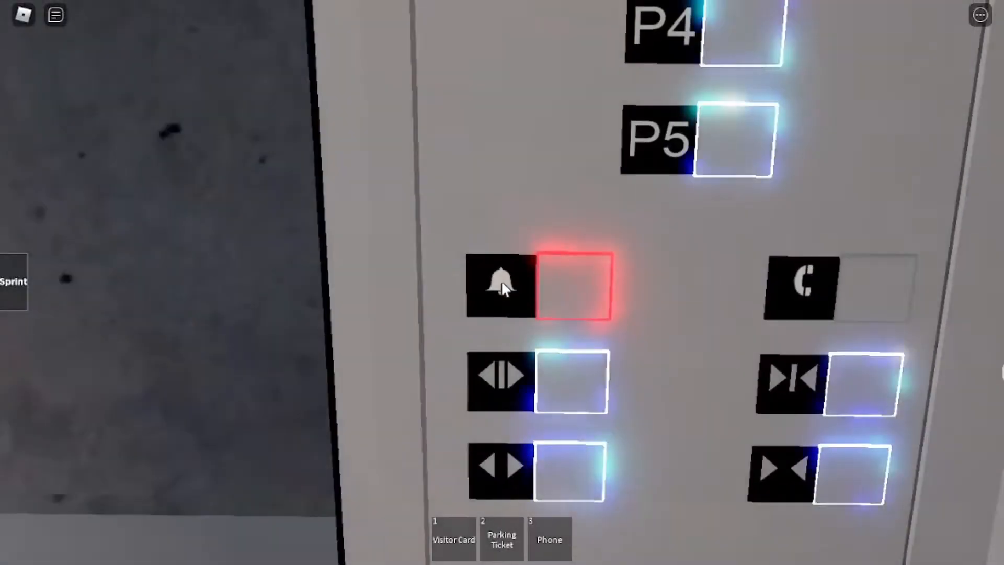
drag(502, 289, 314, 288)
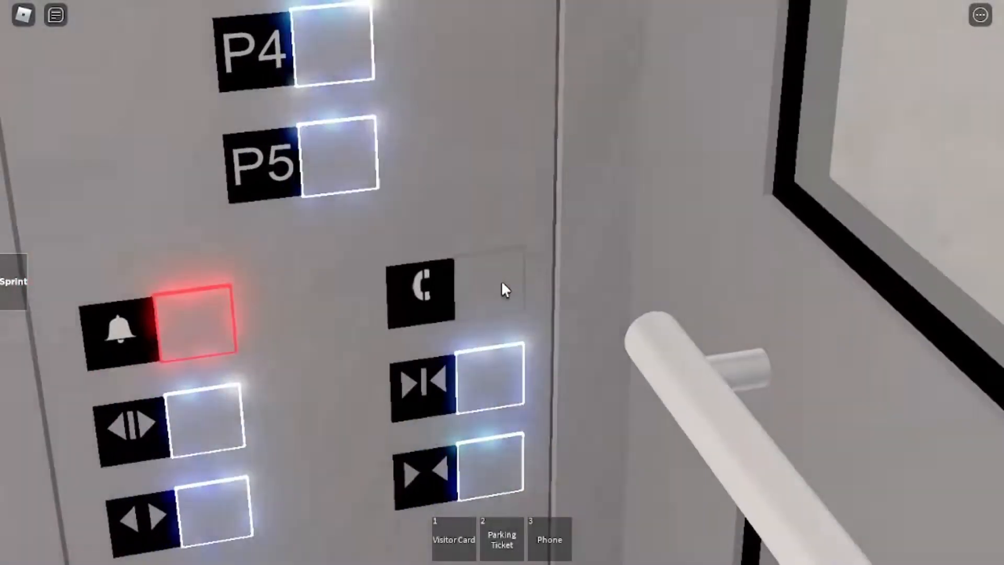
drag(502, 289, 549, 259)
scroll(down, 3)
drag(503, 289, 589, 288)
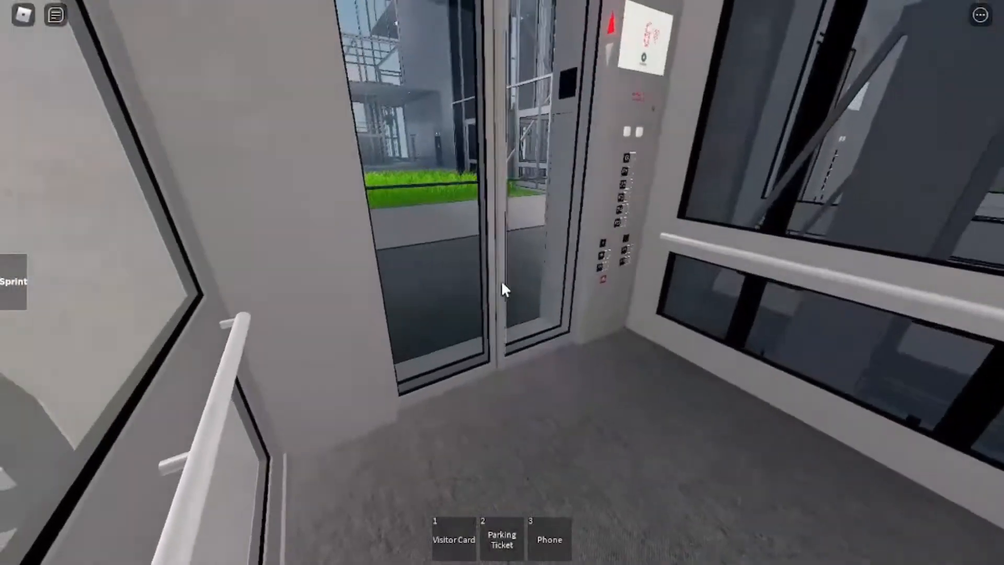
scroll(up, 3)
drag(503, 288, 627, 289)
Leave the lift and cross the lobby floor toward the stairs door and dispatch screen
key(w)
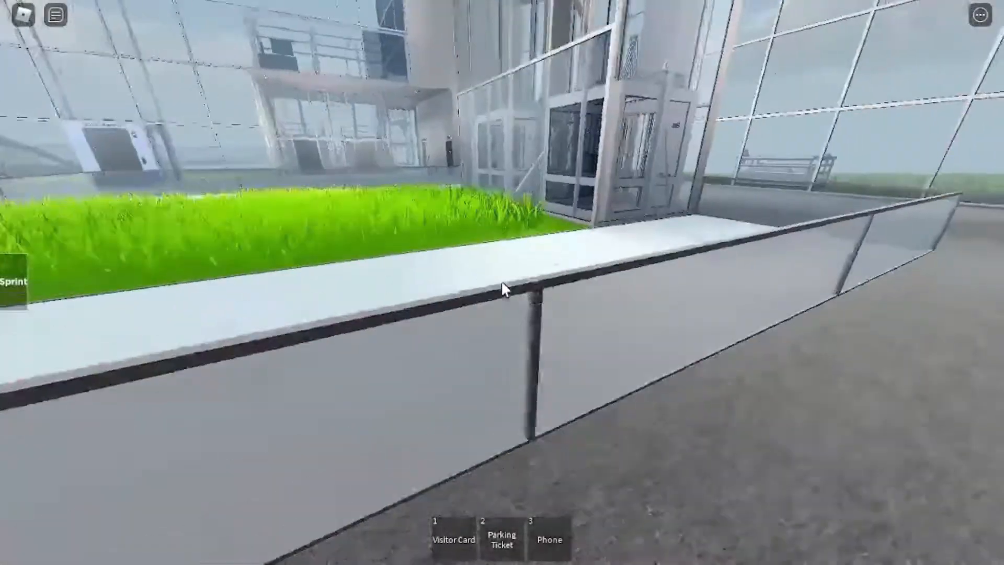
drag(503, 289, 628, 289)
key(w)
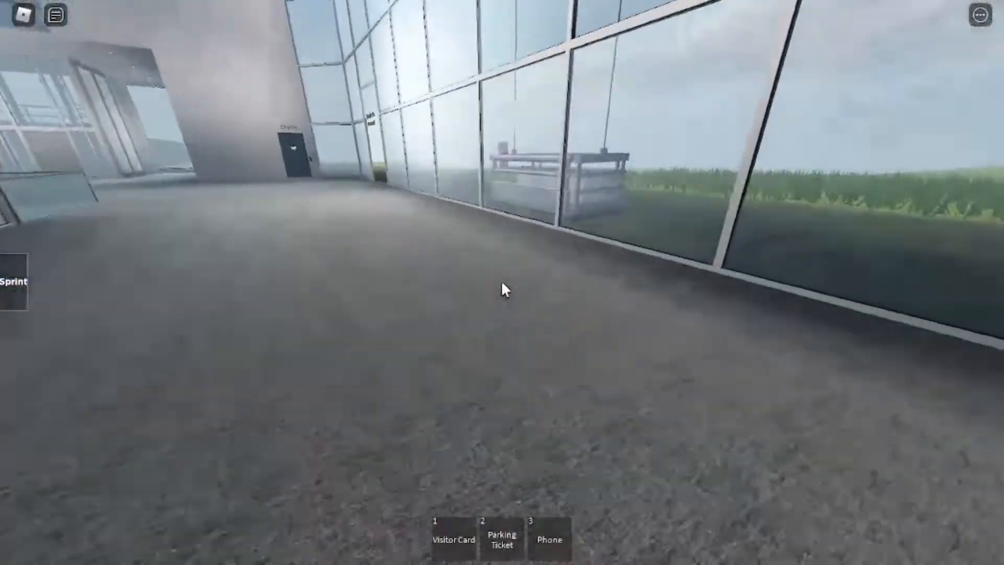
key(w)
drag(503, 289, 393, 288)
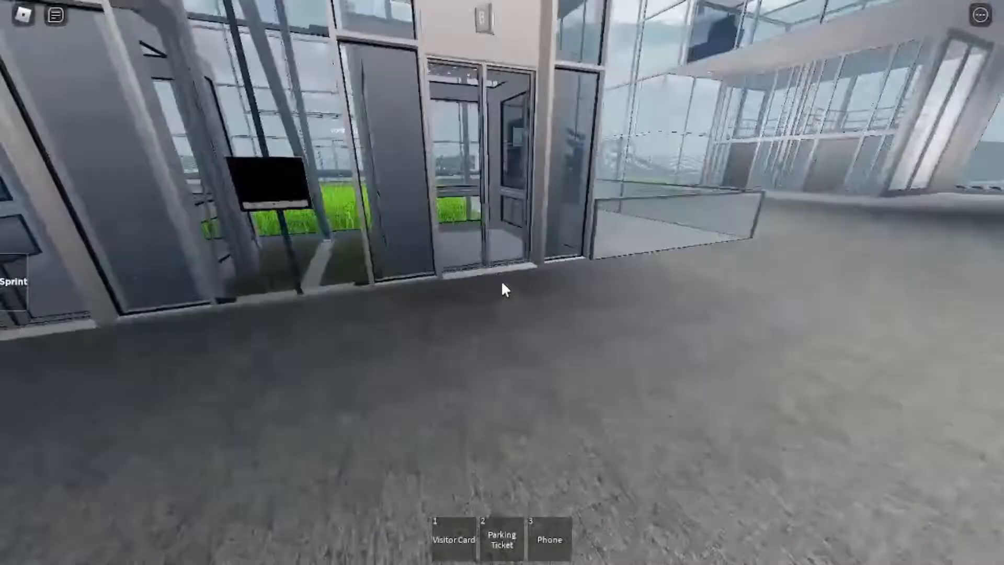
scroll(up, 3)
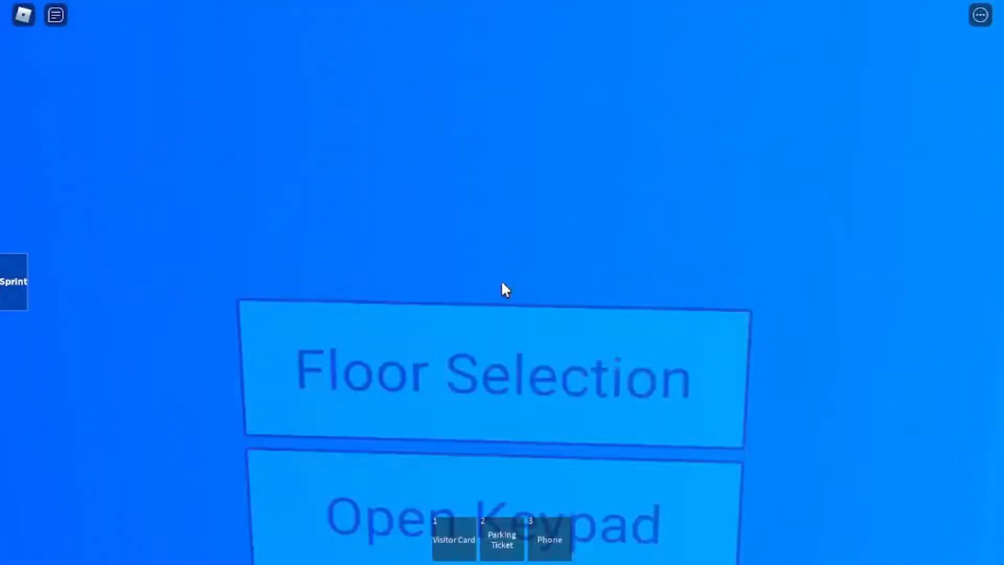
Request floor 18 on the dispatch screen, board the glass cab and face its door panel
click(502, 314)
click(502, 289)
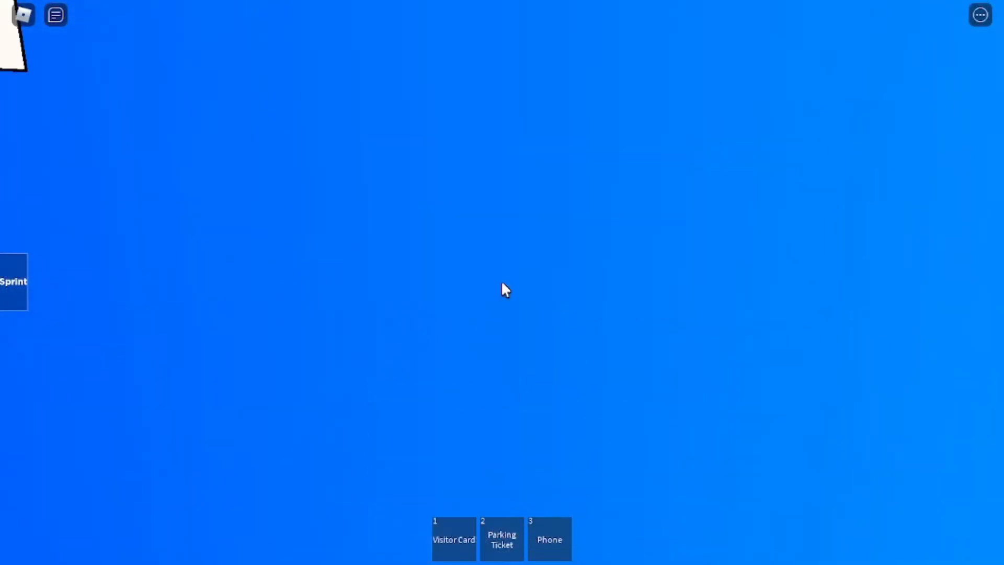
click(503, 290)
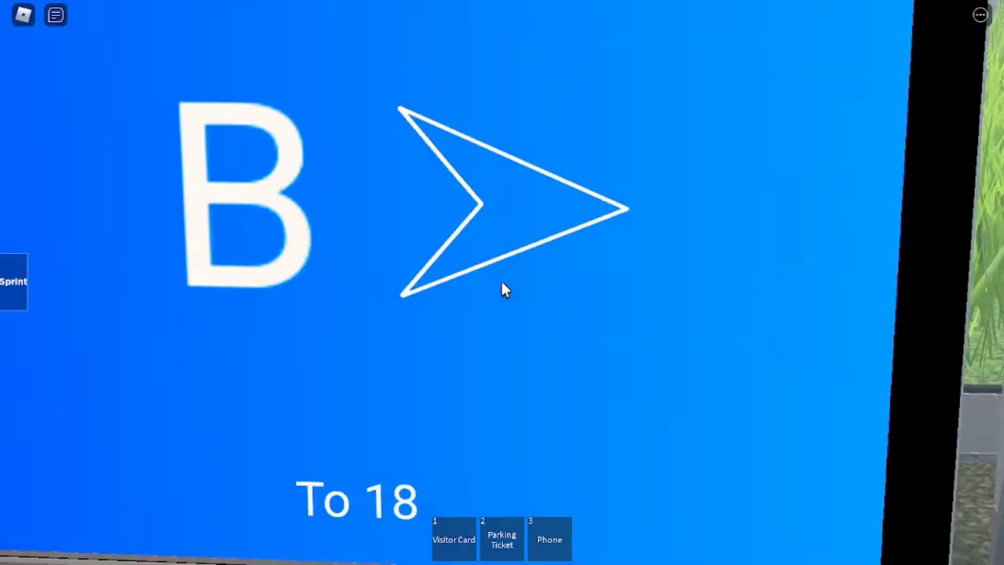
scroll(down, 3)
key(w)
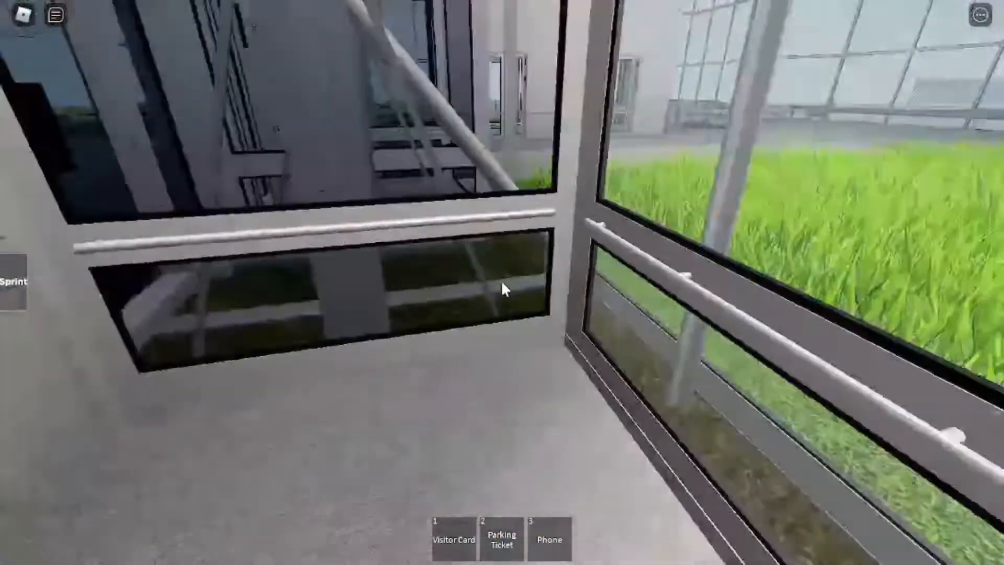
key(w)
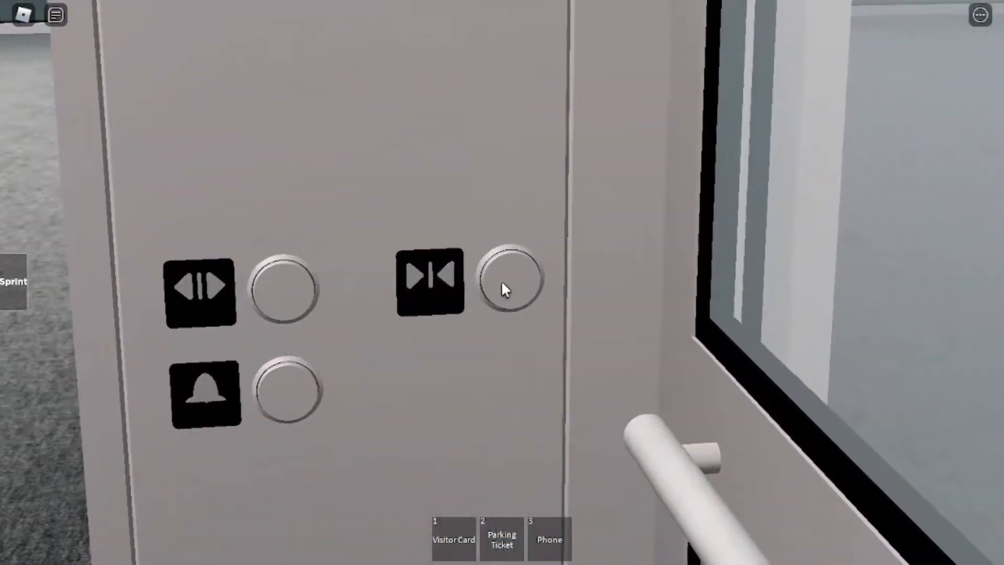
Close the elevator doors to start the ride up
click(503, 289)
scroll(down, 3)
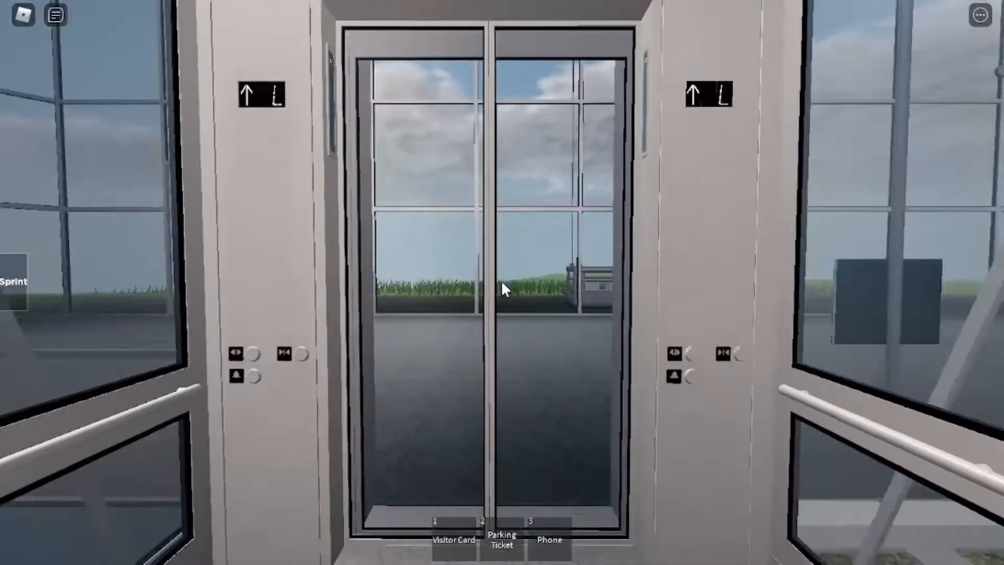
scroll(down, 3)
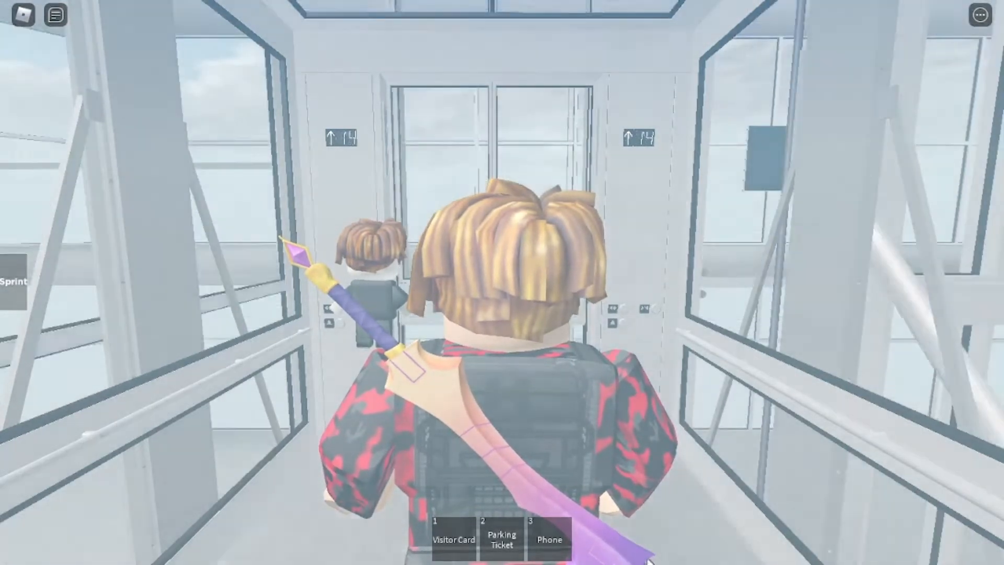
scroll(up, 3)
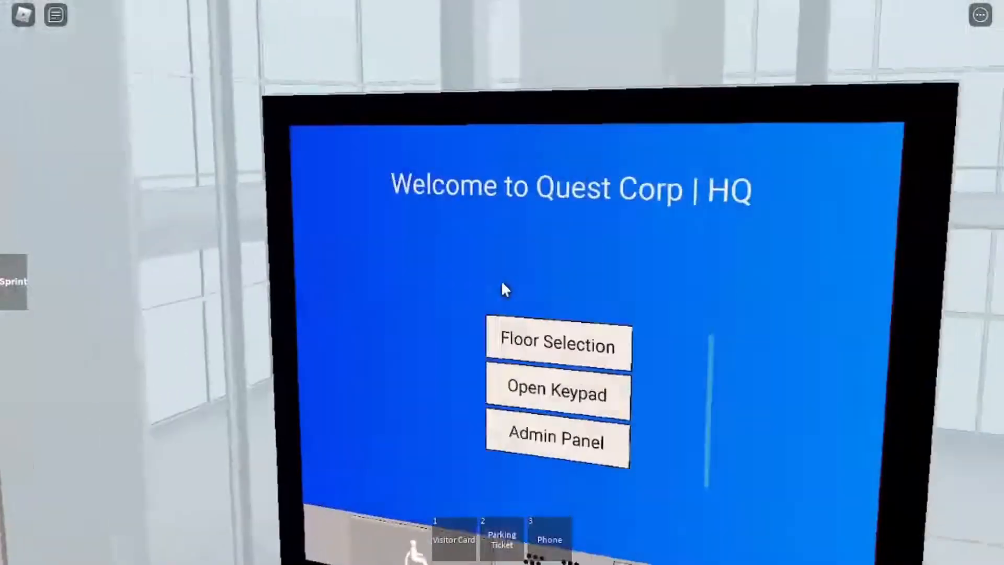
Request the L-2 destination on the kiosk and head to the assigned elevator's doors
click(501, 290)
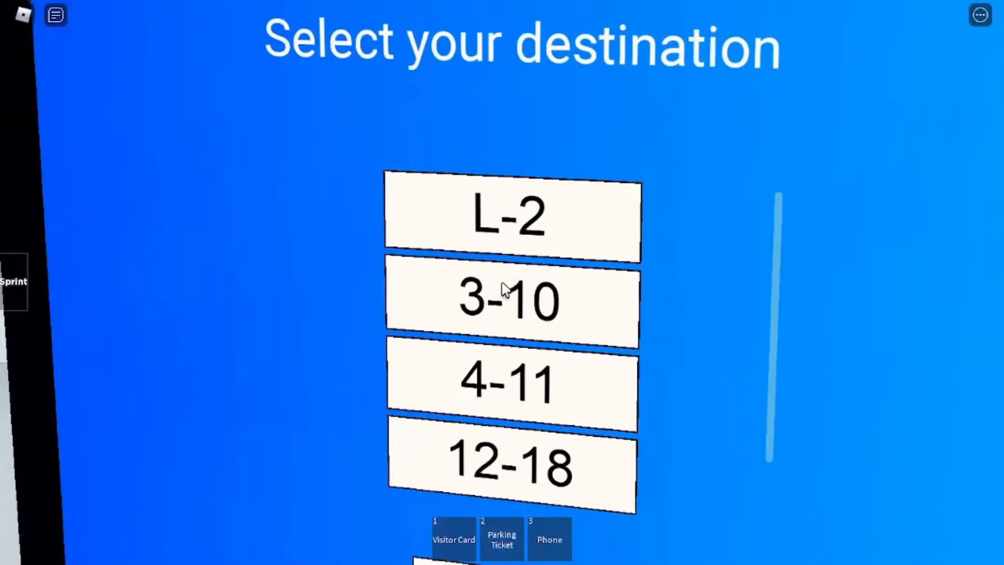
click(503, 290)
drag(502, 290, 503, 291)
click(502, 291)
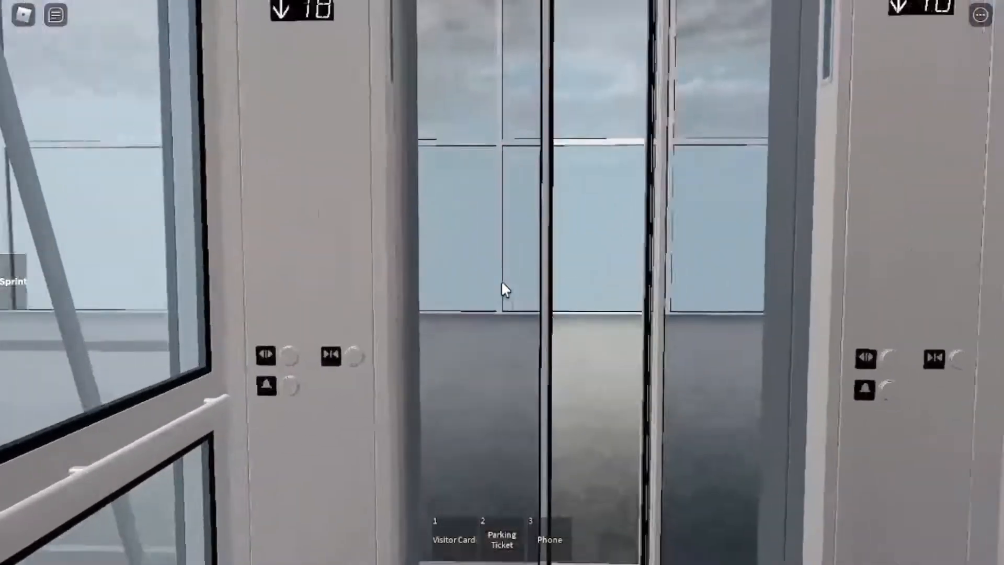
scroll(down, 3)
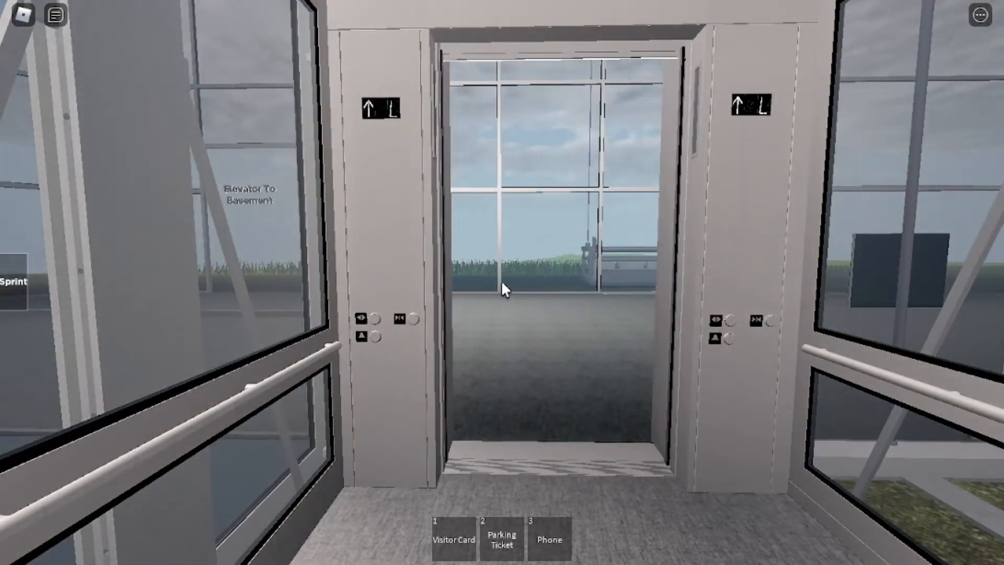
Exit the elevator past the stairs door and walk outside onto the platform lift
key(w)
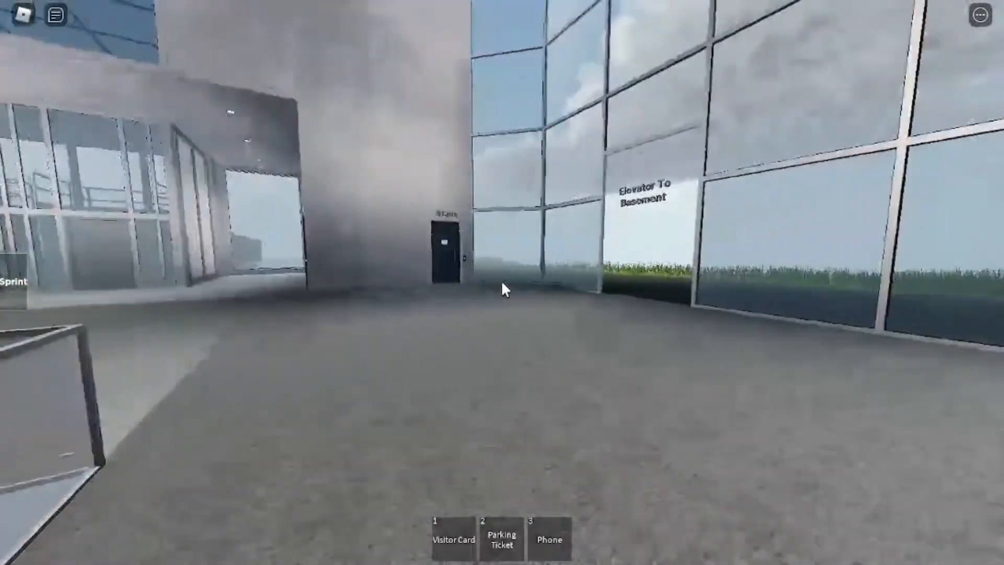
key(w)
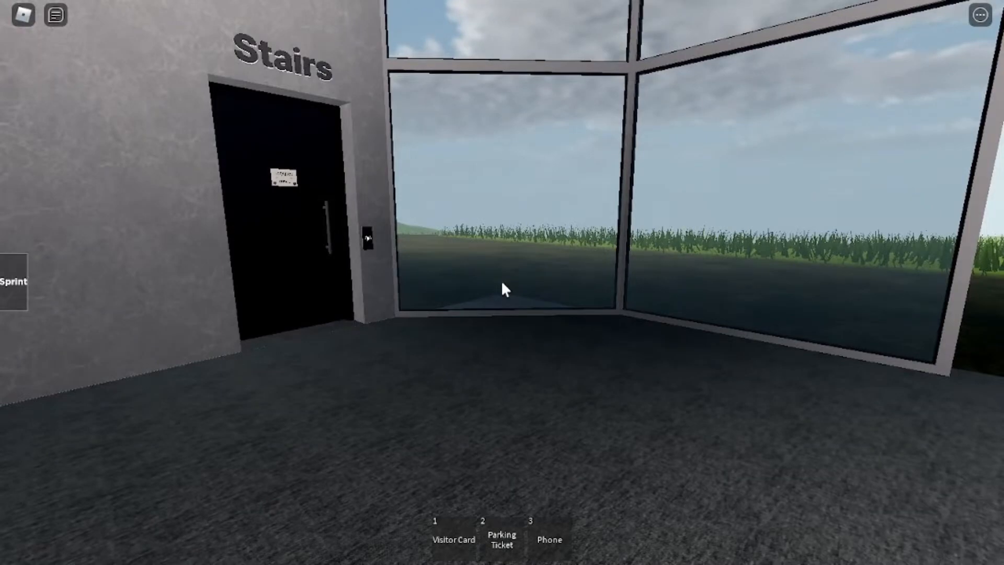
key(w)
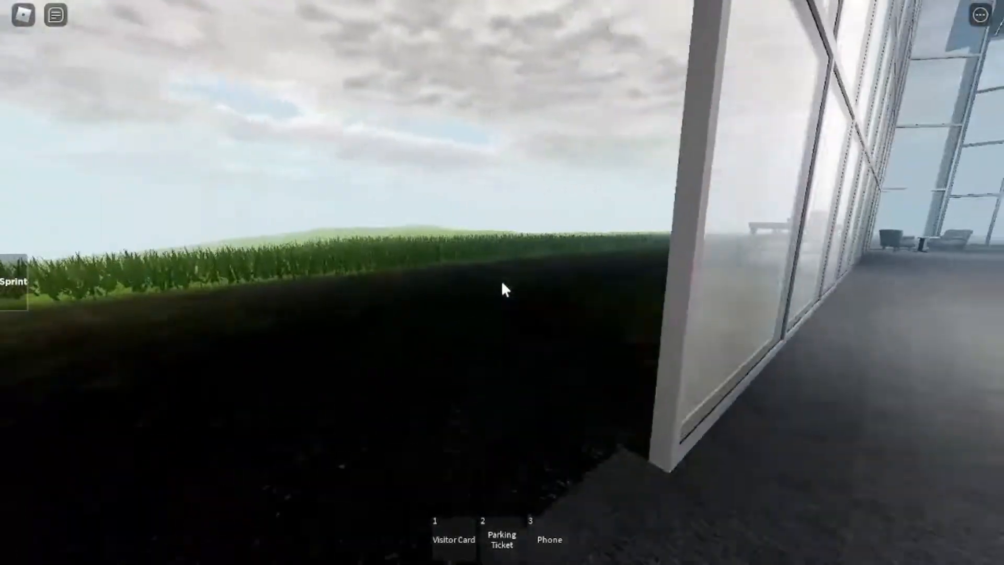
key(w)
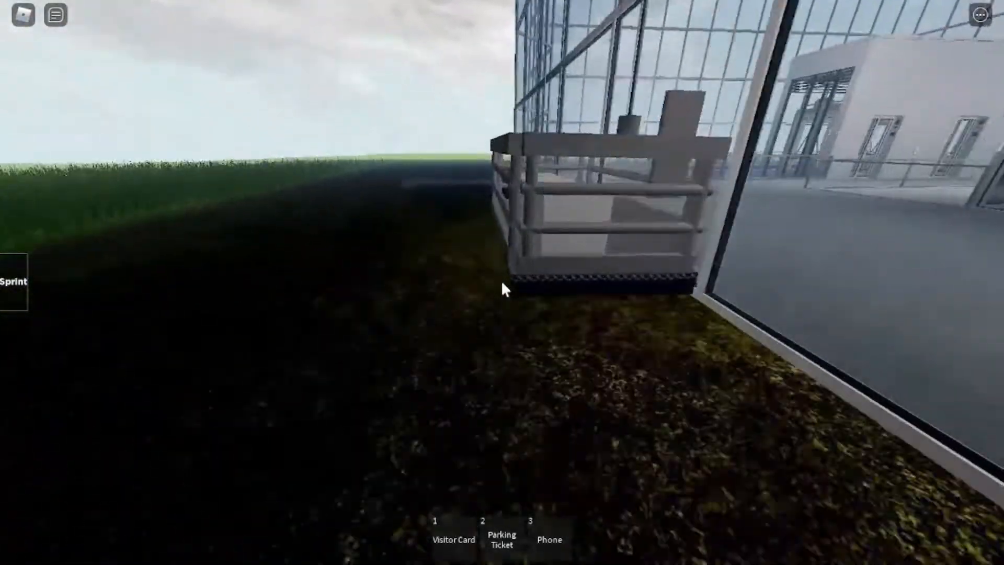
key(w)
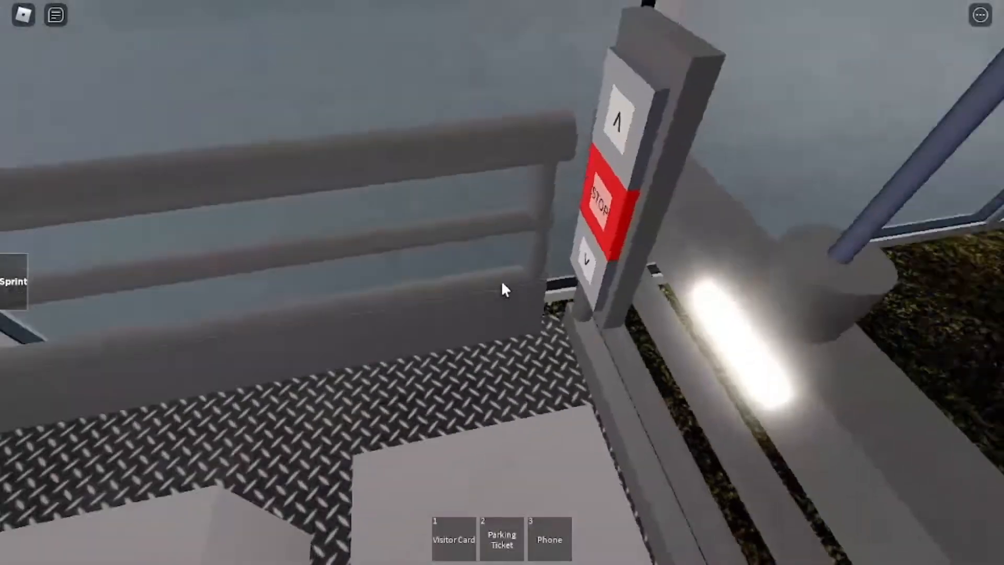
Send the outdoor platform lift upward from its control post and orbit the view around it
right_click(502, 288)
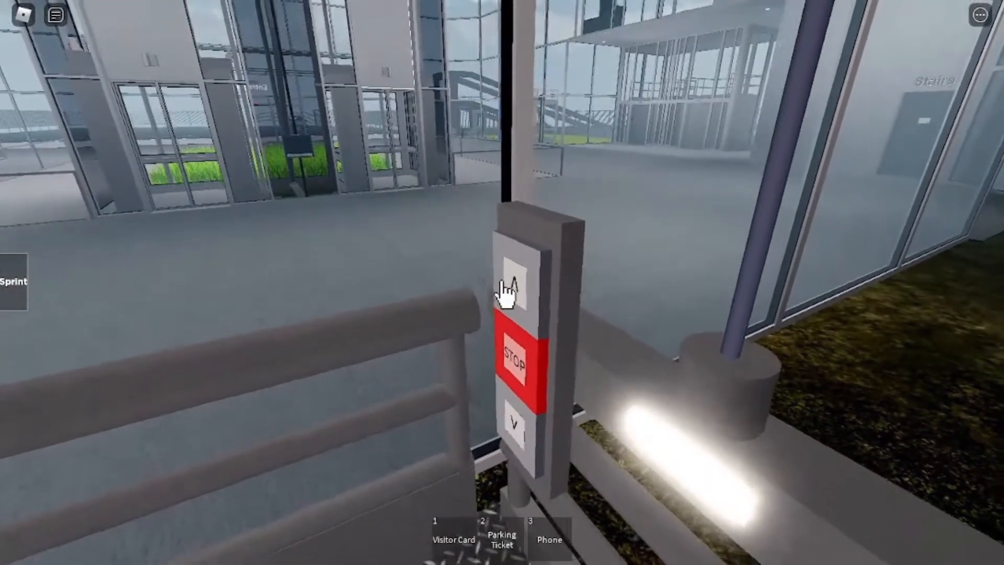
click(508, 292)
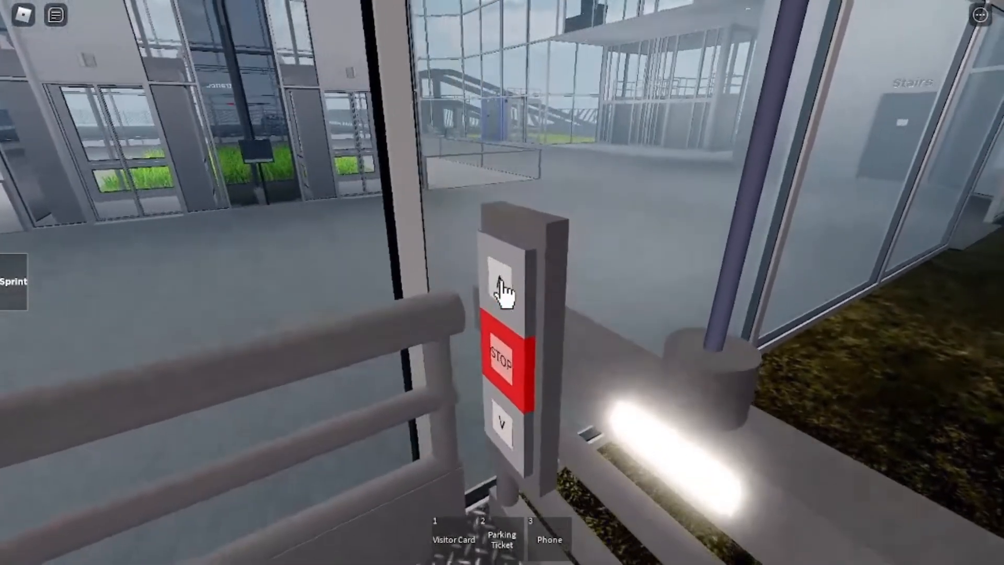
scroll(down, 3)
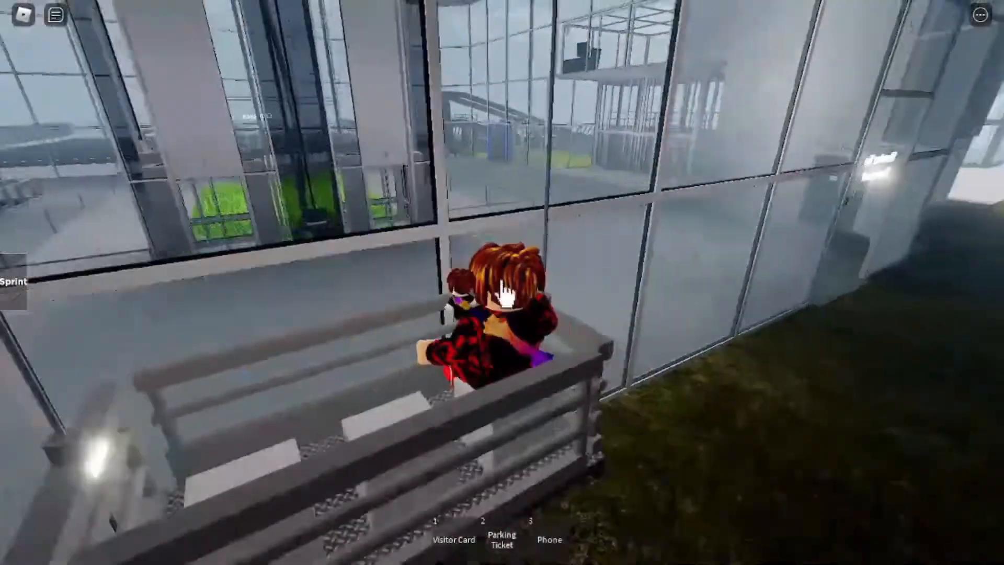
drag(506, 291, 525, 334)
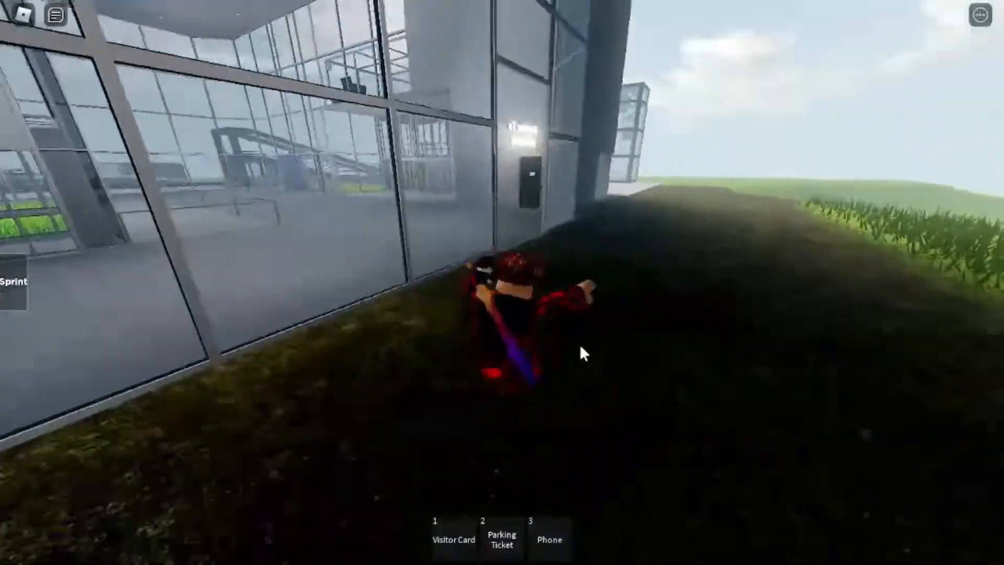
scroll(up, 3)
Walk to the Stairs door with the Visitor Card, checking the backpack, and cross the dark stairwell
key(w)
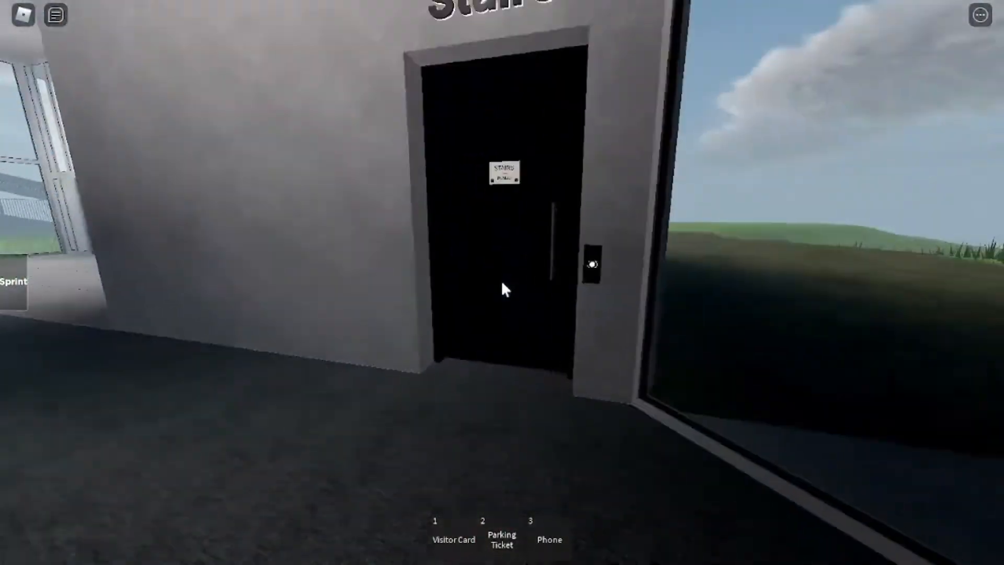
key(1)
key(grave)
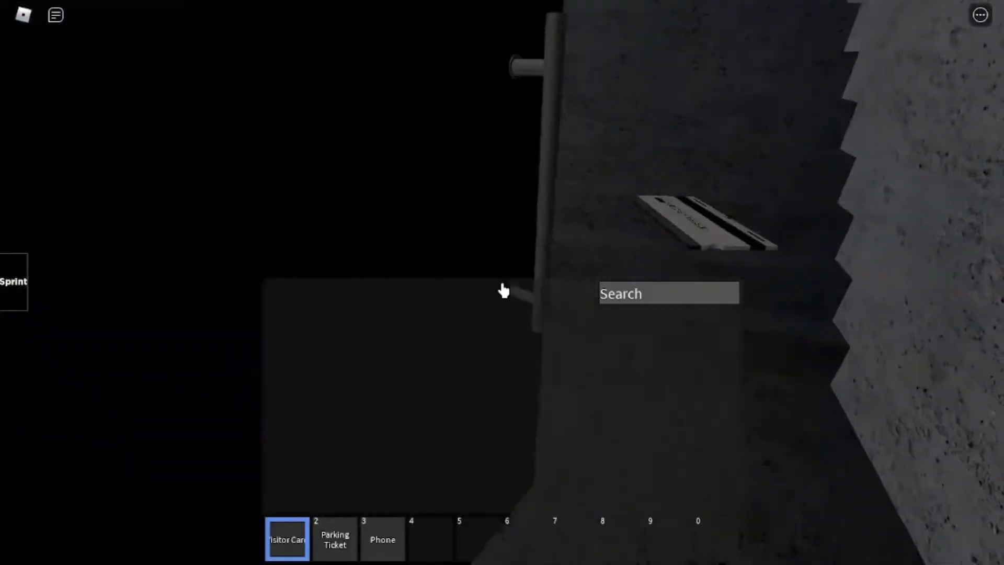
key(1)
key(grave)
key(w)
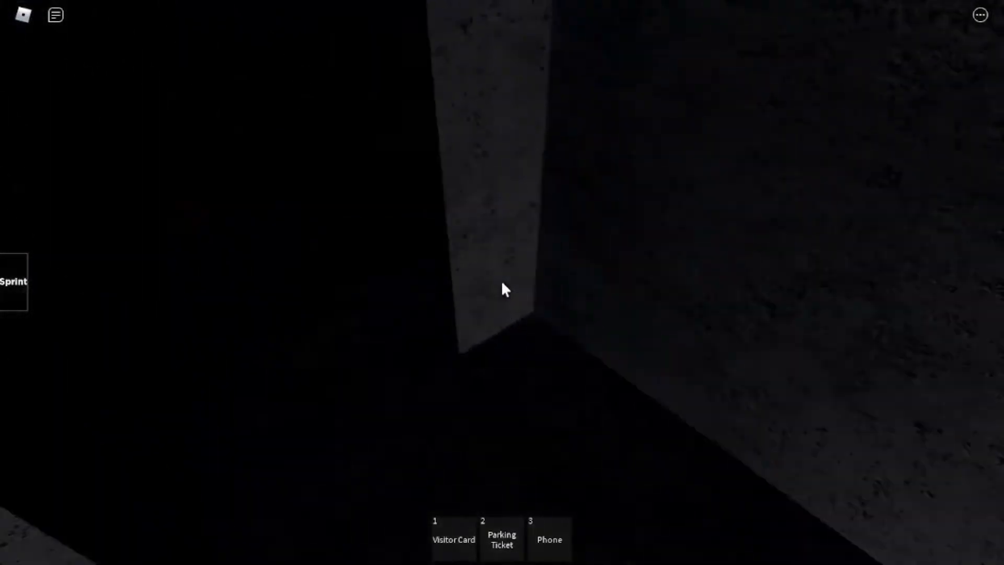
key(w)
Swipe the Visitor Card to unlock the far door and run across the glass lobby past the Express Elevator
key(1)
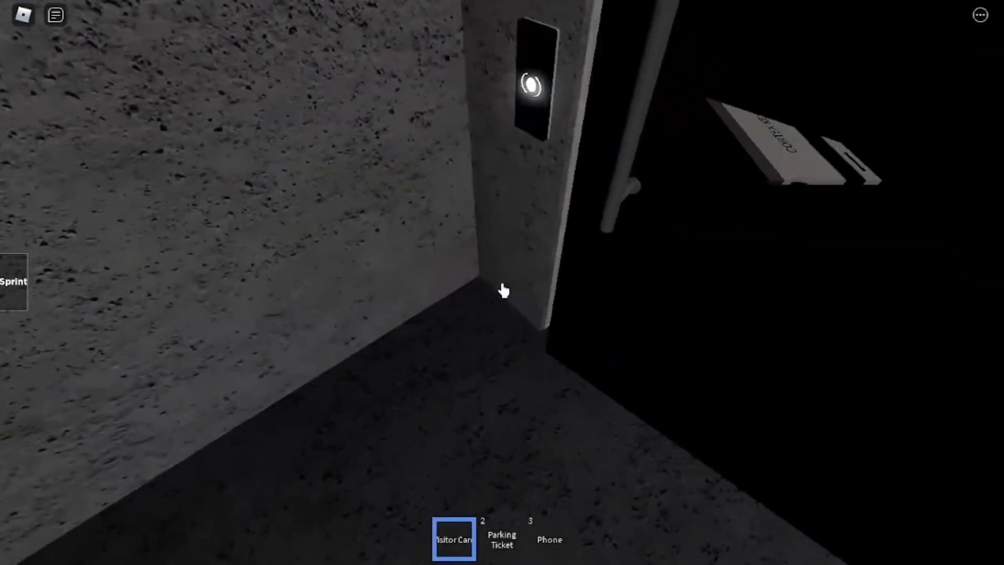
click(503, 290)
key(w)
key(1)
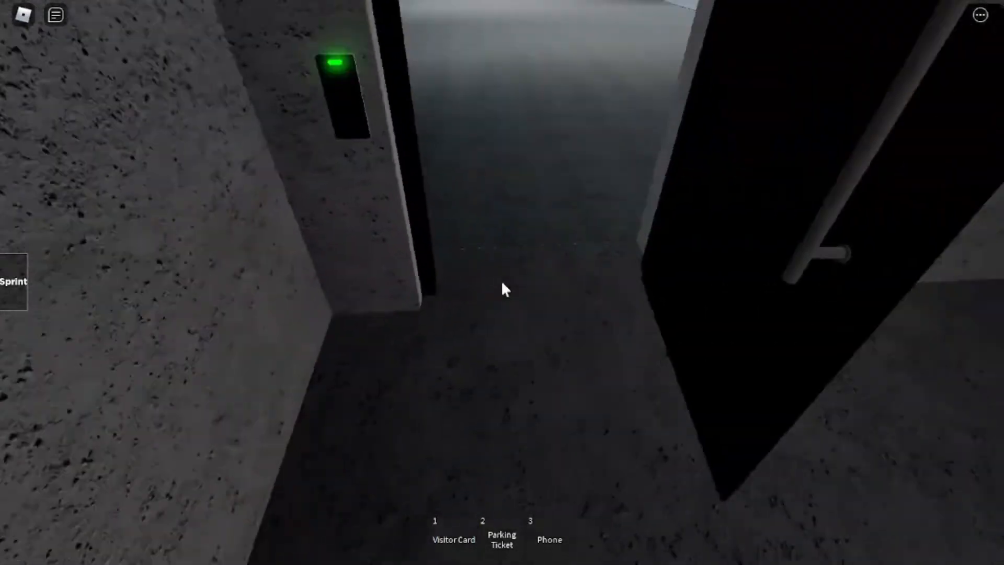
key(w)
scroll(down, 3)
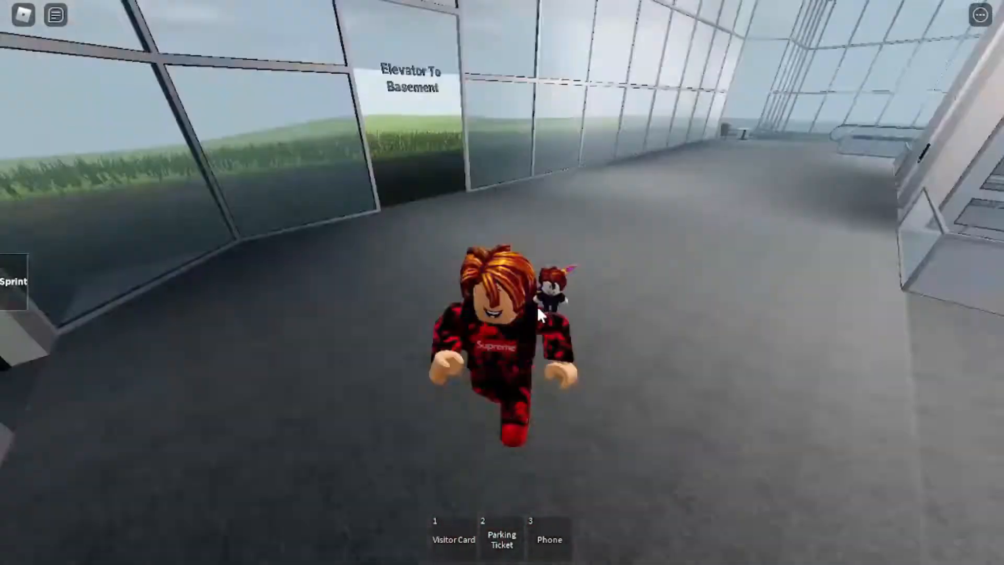
key(s)
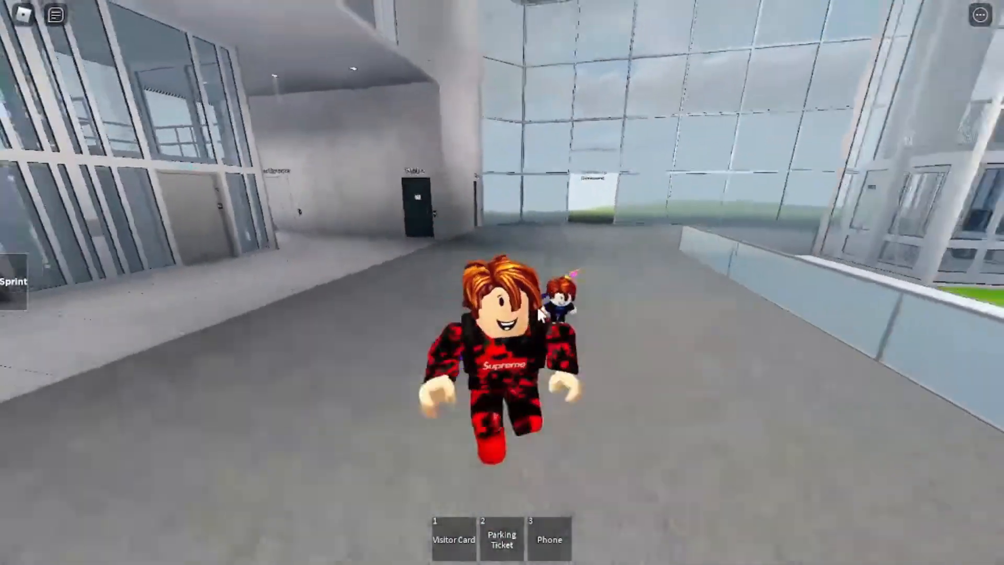
key(s)
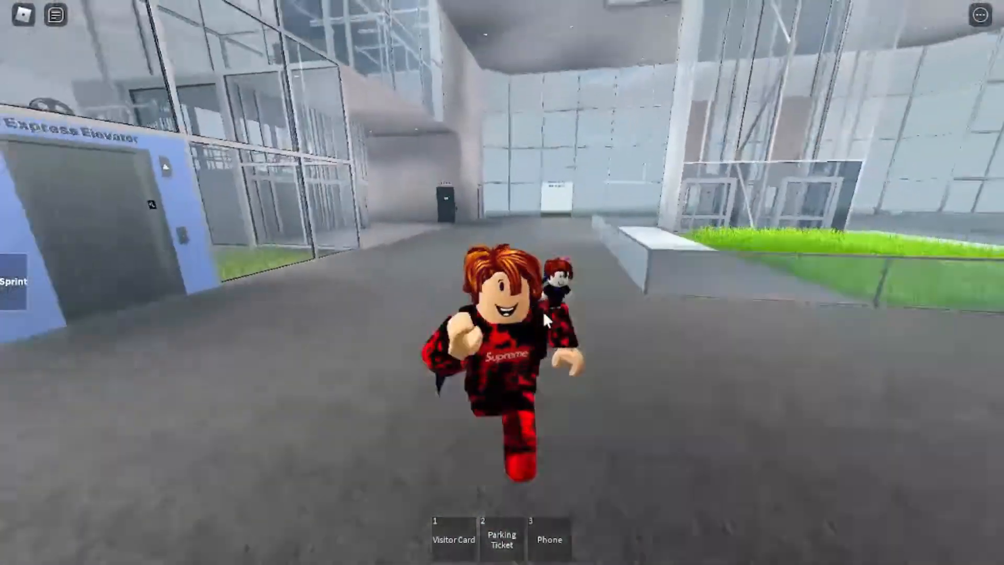